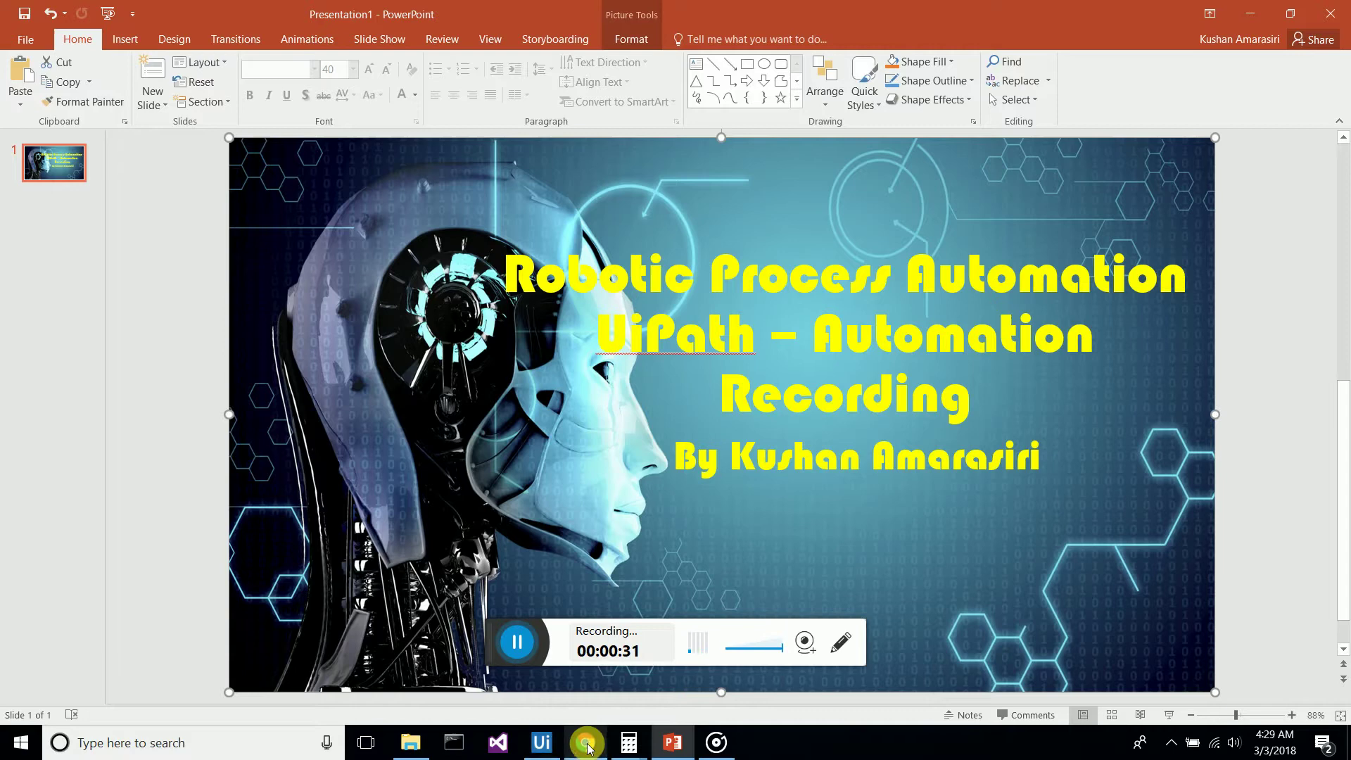
Switch from the PowerPoint title slide to the UiPath Community page in Chrome
{"action": "left_click", "coordinate": [586, 744]}
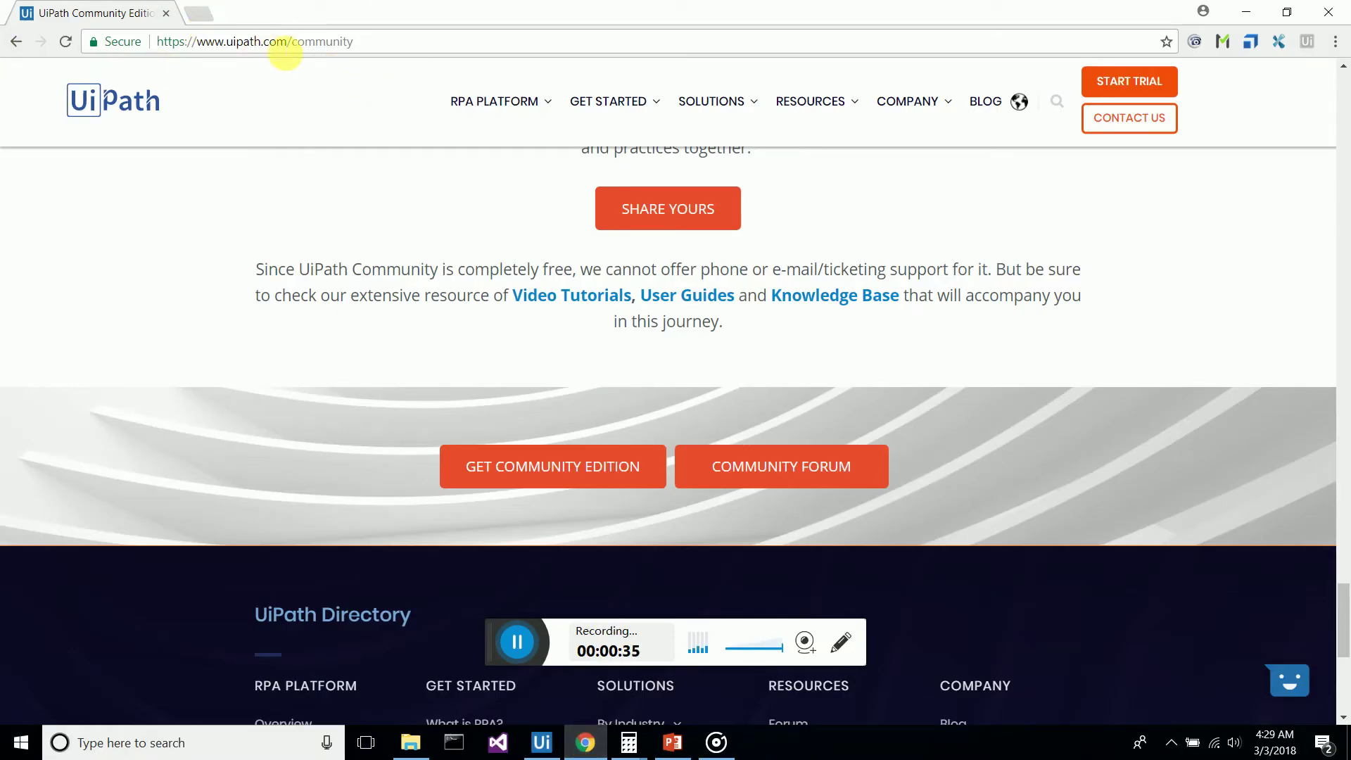
Remove 'community' from the UiPath web address and load the UiPath homepage
{"action": "left_click_drag", "start_coordinate": [292, 41], "coordinate": [315, 41]}
{"action": "key", "text": "shift+End"}
{"action": "key", "text": "BackSpace"}
{"action": "key", "text": "Return"}
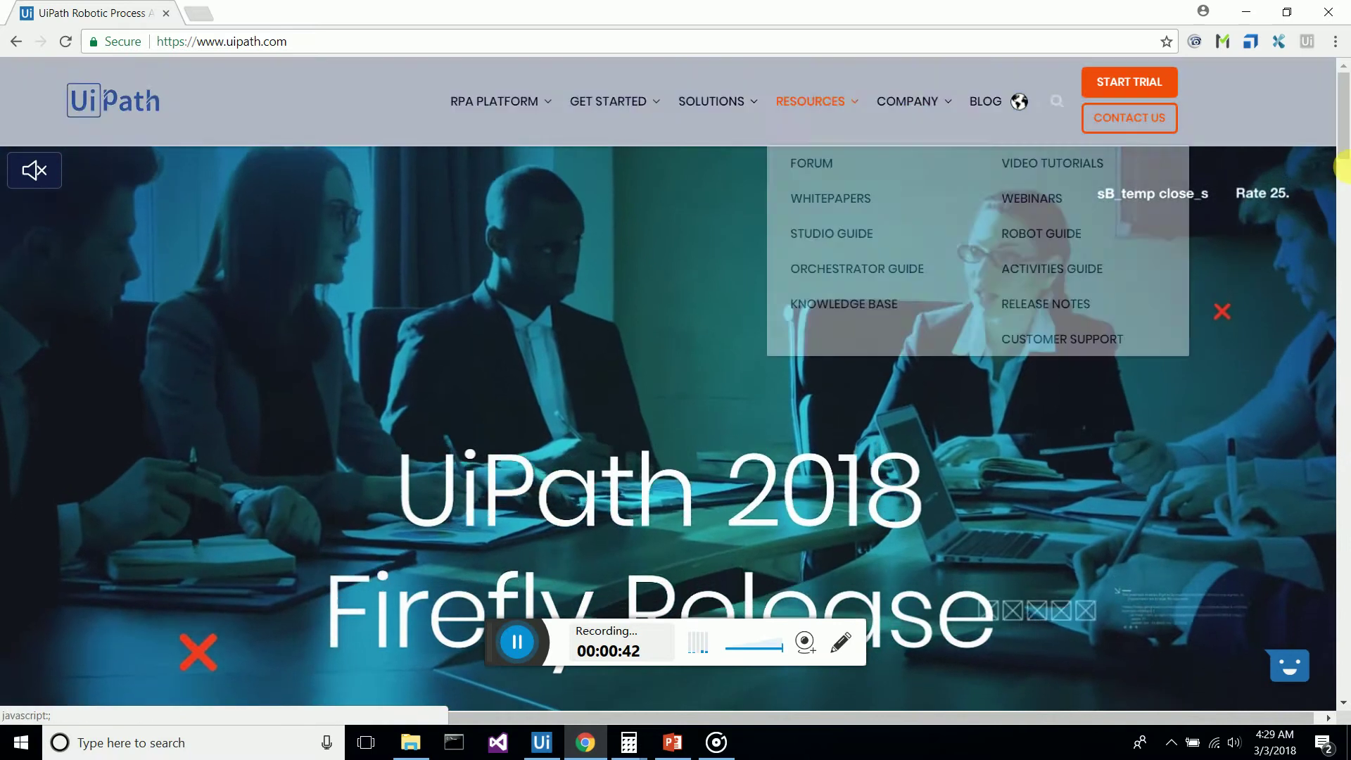
{"action": "left_click_drag", "start_coordinate": [1343, 117], "coordinate": [1346, 461]}
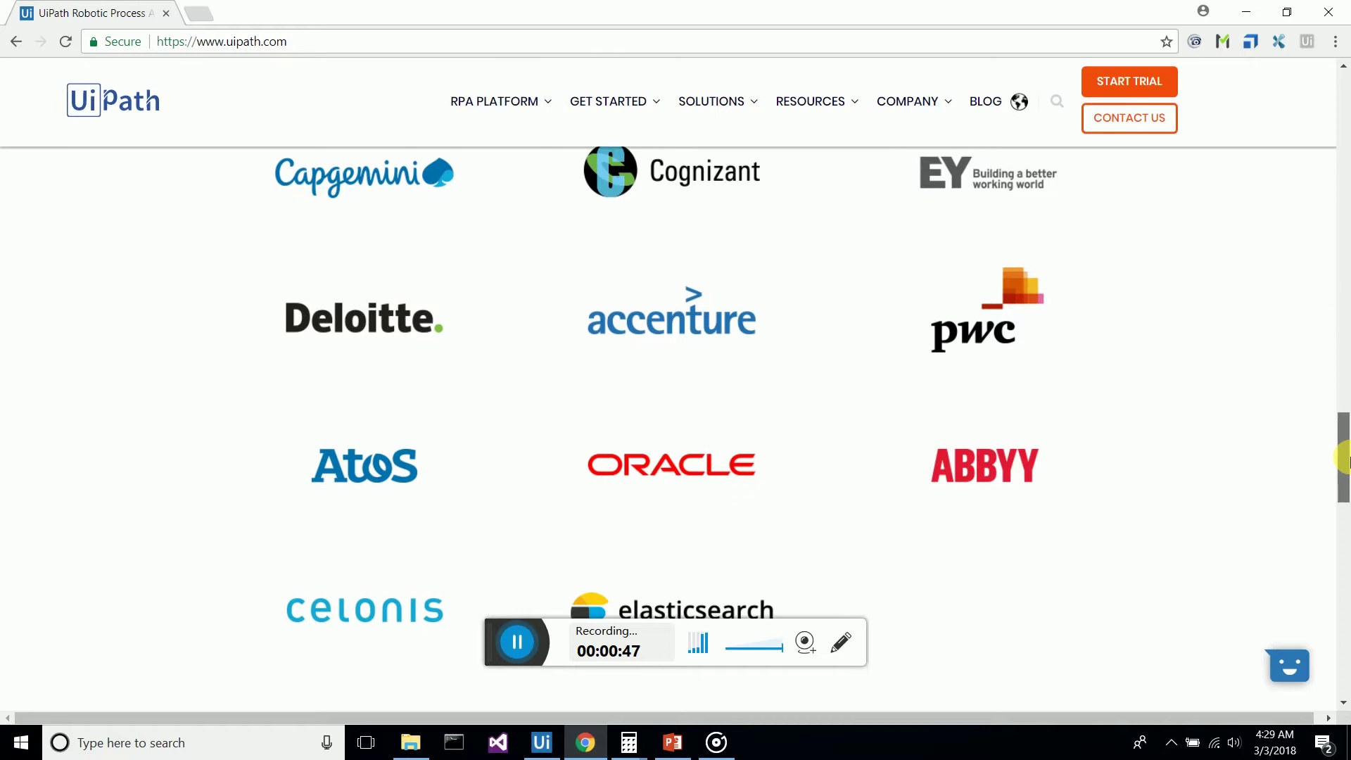
{"action": "left_click_drag", "start_coordinate": [1345, 462], "coordinate": [1344, 74]}
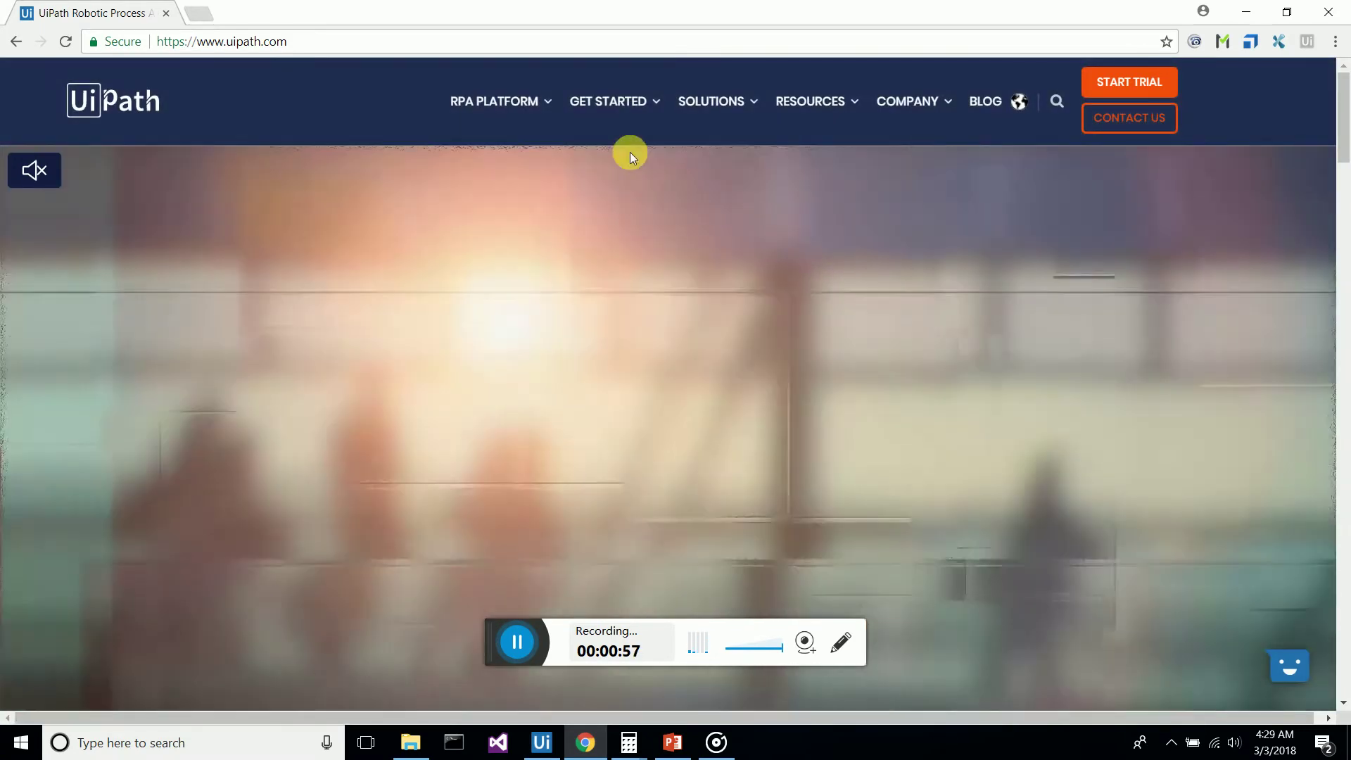
{"action": "mouse_move", "coordinate": [609, 101]}
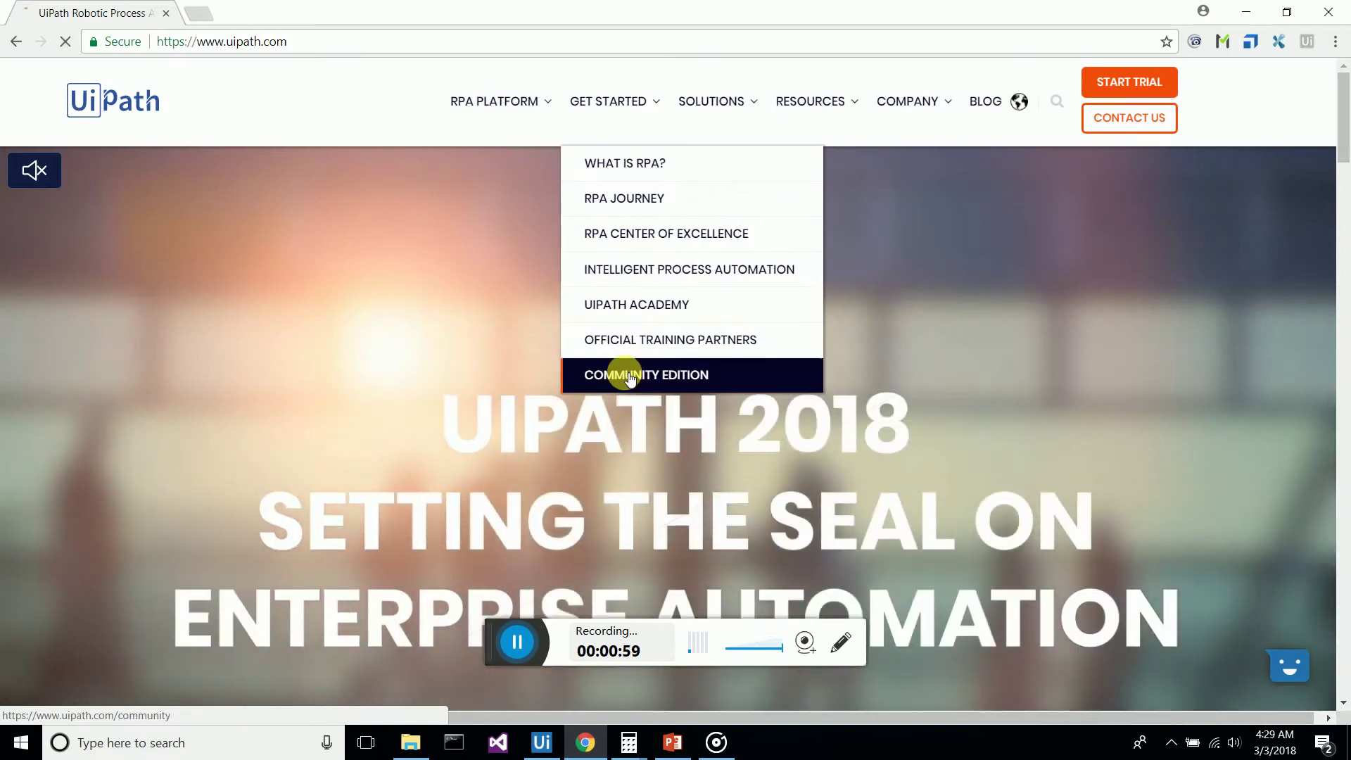
Go from the Community Edition page to its download request form
{"action": "left_click", "coordinate": [735, 366]}
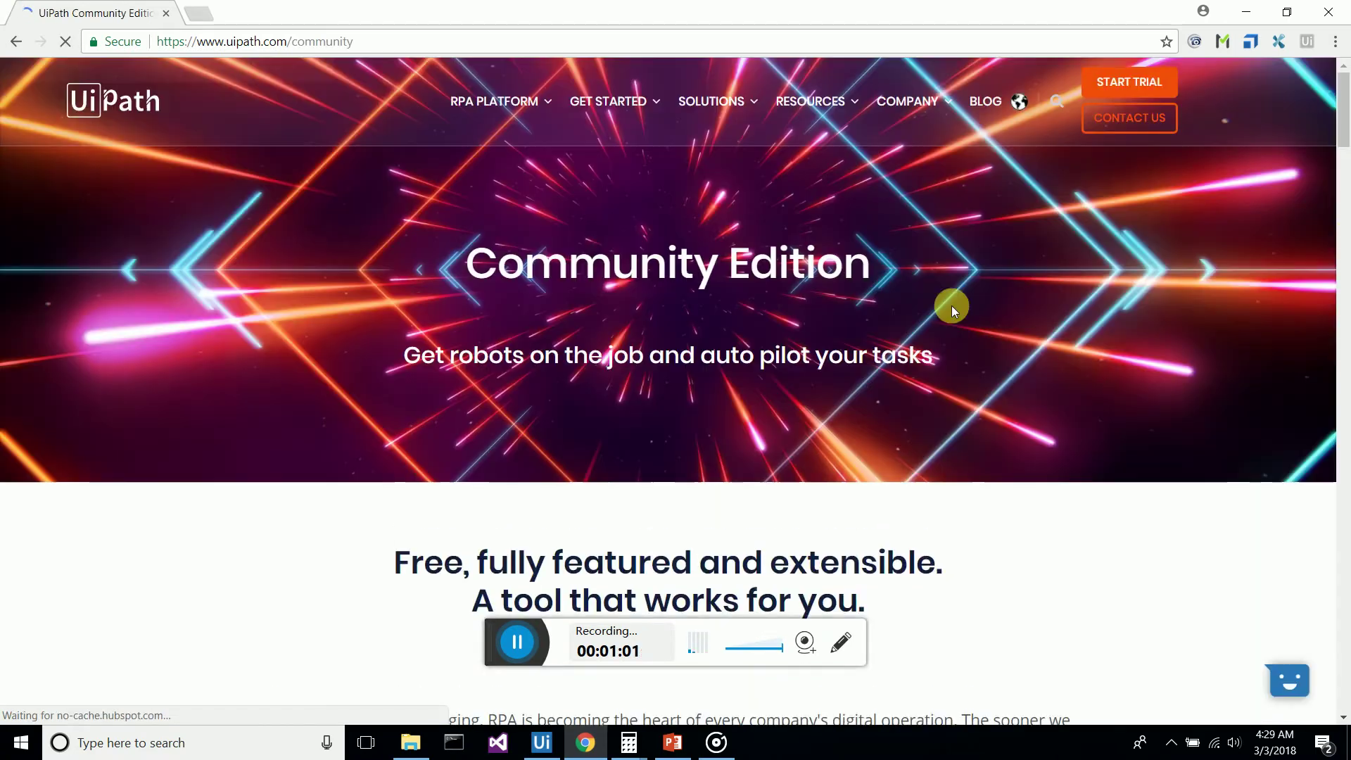
{"action": "left_click", "coordinate": [1348, 235]}
{"action": "mouse_move", "coordinate": [1347, 234]}
{"action": "left_mouse_down"}
{"action": "mouse_move", "coordinate": [1312, 446]}
{"action": "mouse_move", "coordinate": [1336, 639]}
{"action": "left_mouse_up"}
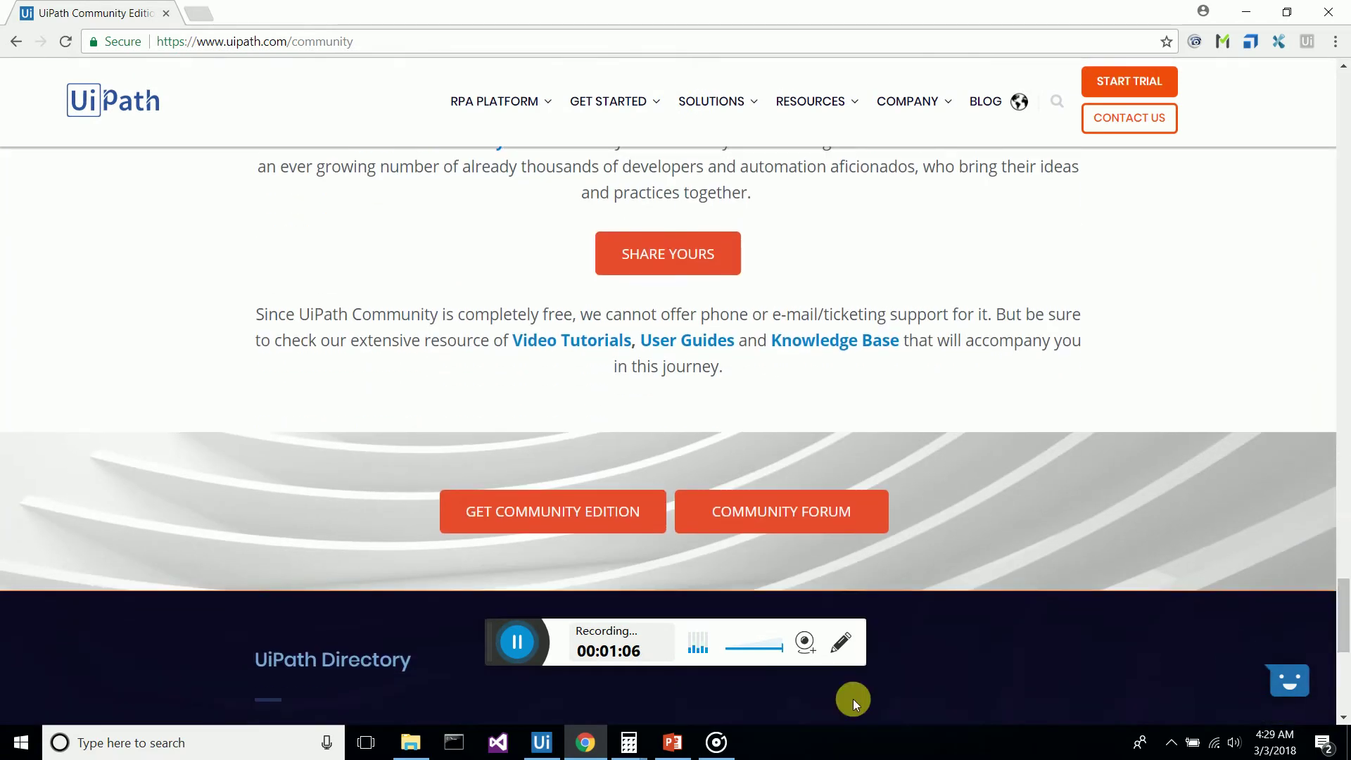
{"action": "left_click", "coordinate": [594, 516]}
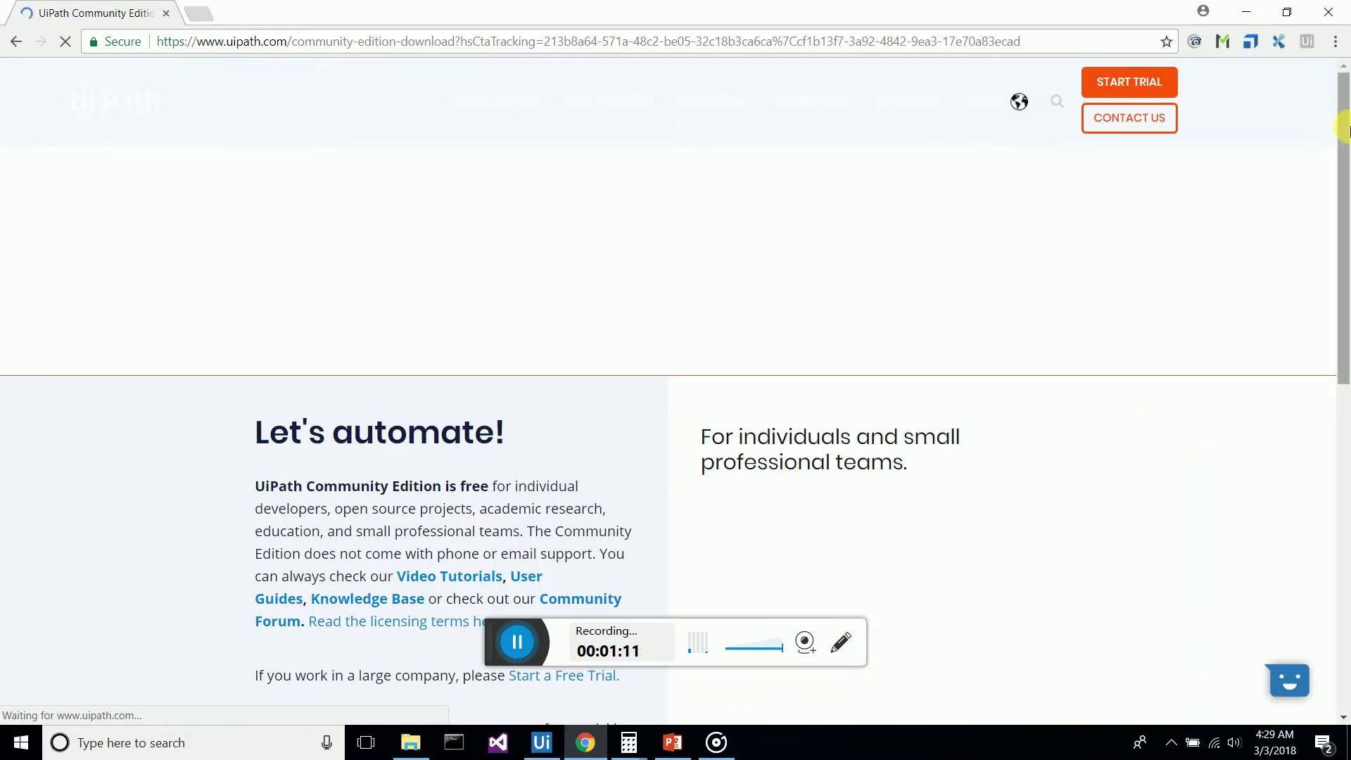
{"action": "left_click_drag", "start_coordinate": [1346, 130], "coordinate": [1347, 357]}
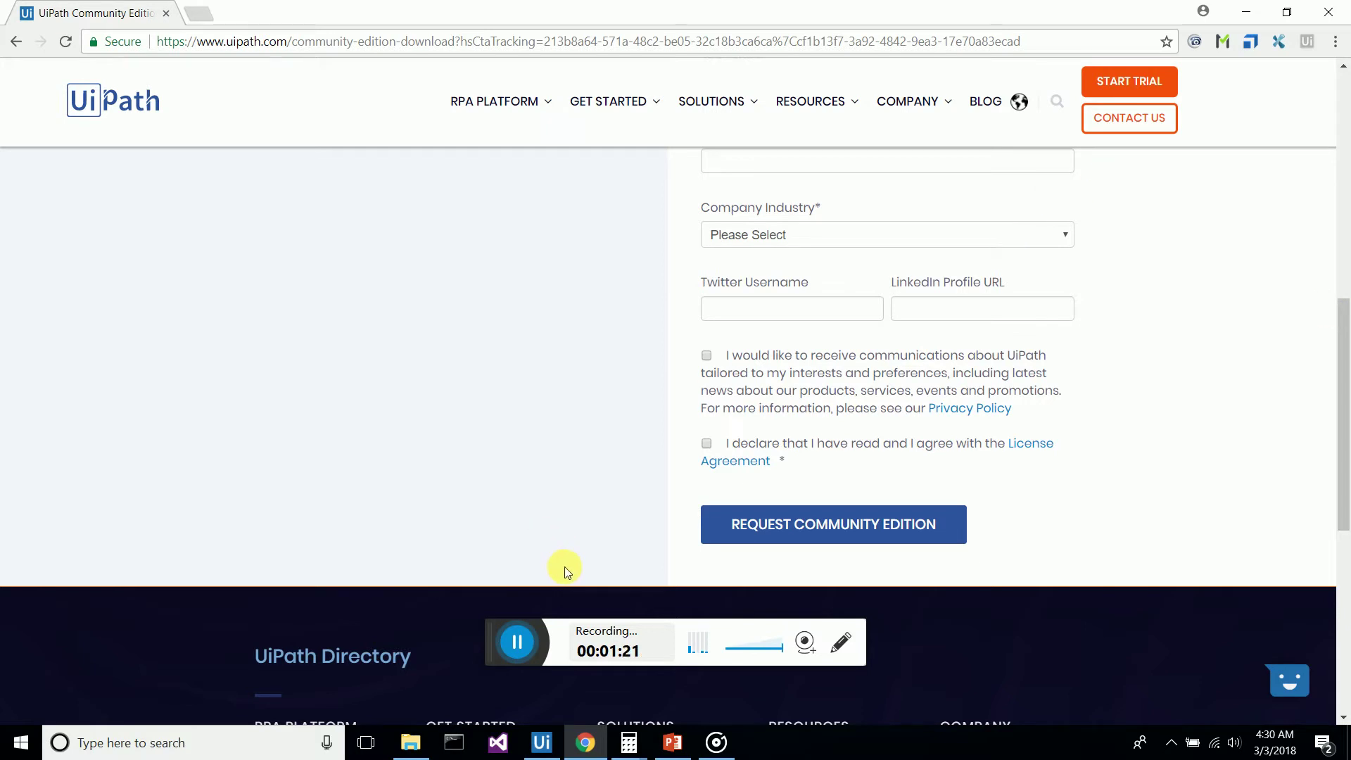
Create a blank UiPath Studio project named test_demo
{"action": "left_click", "coordinate": [541, 741]}
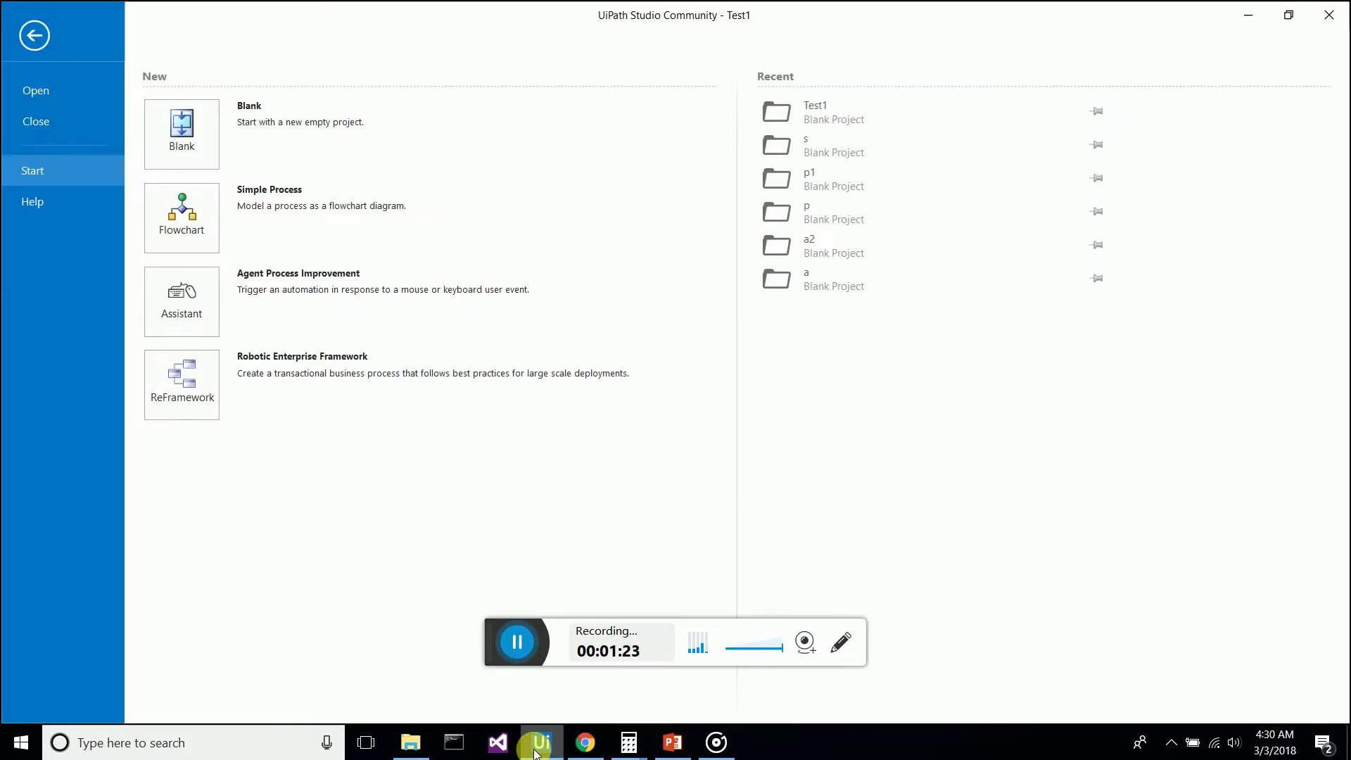
{"action": "left_click", "coordinate": [181, 126]}
{"action": "type", "text": "test_demo"}
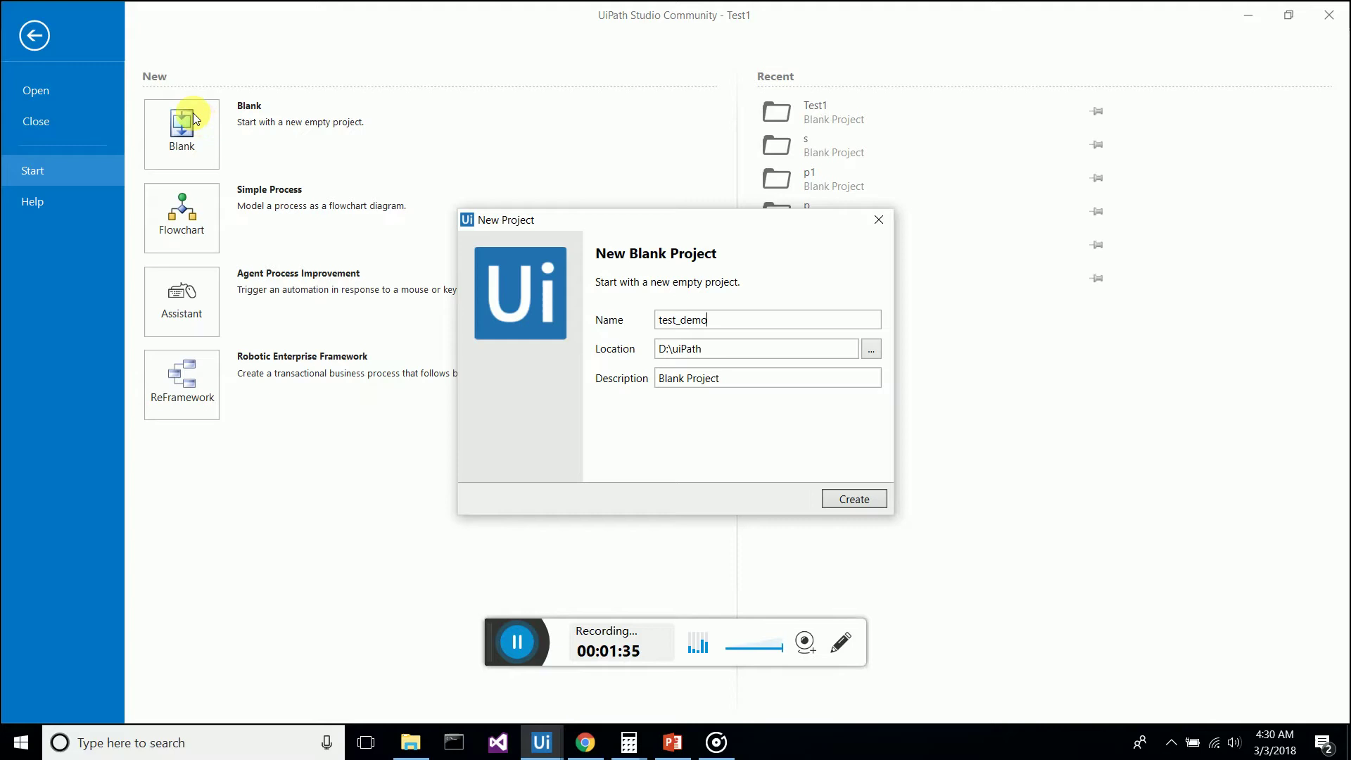
{"action": "left_click", "coordinate": [840, 505]}
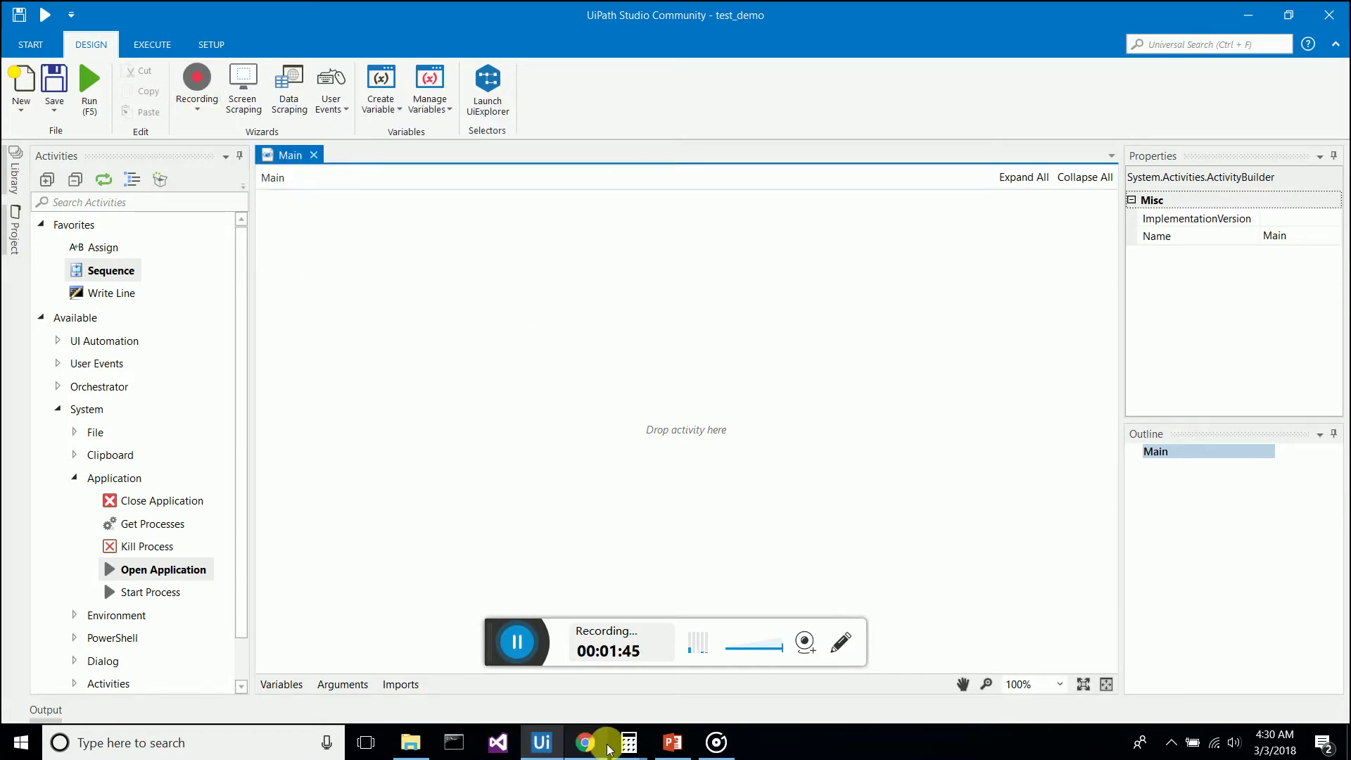
Close the duplicate Calculator, clear its display from 90 to 0, and return to Studio
{"action": "left_click", "coordinate": [625, 746]}
{"action": "mouse_move", "coordinate": [629, 743]}
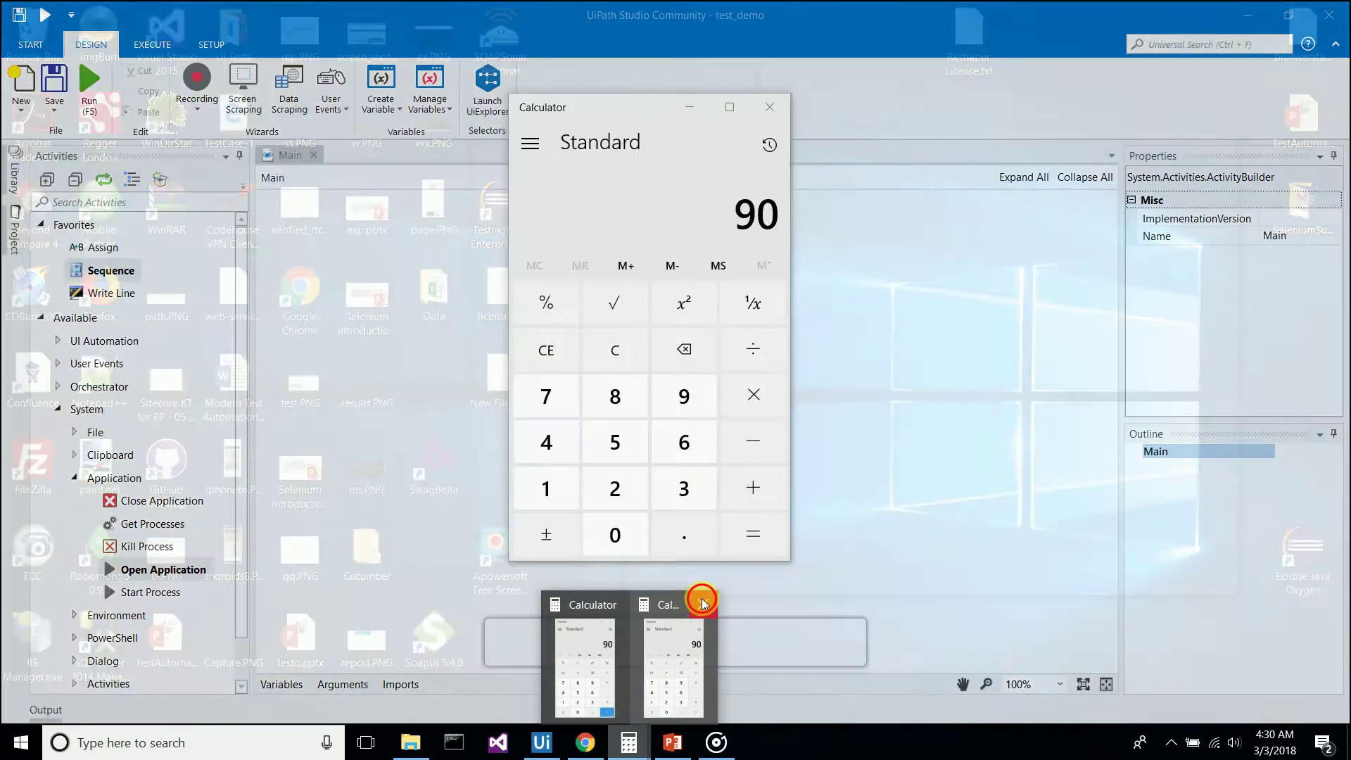
{"action": "left_click", "coordinate": [703, 596]}
{"action": "left_click", "coordinate": [630, 596]}
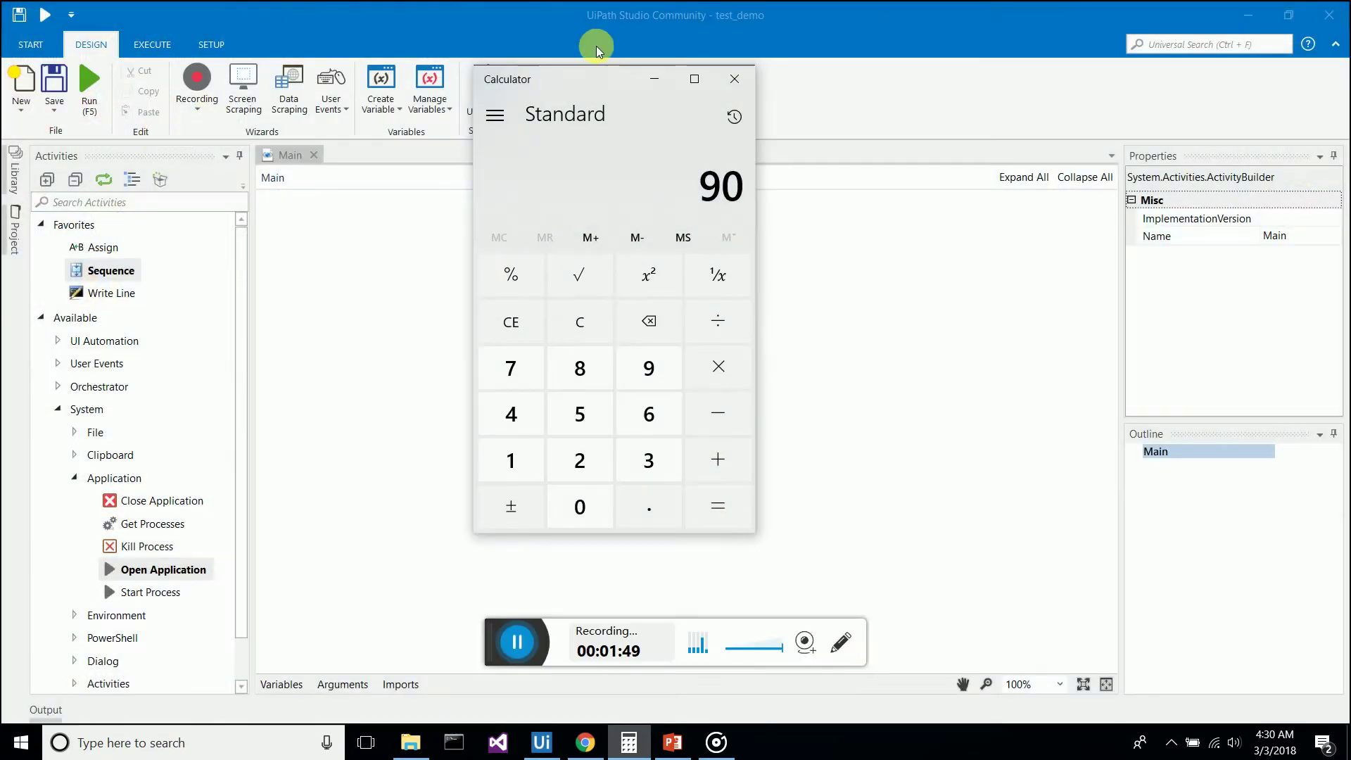
{"action": "left_click", "coordinate": [511, 322]}
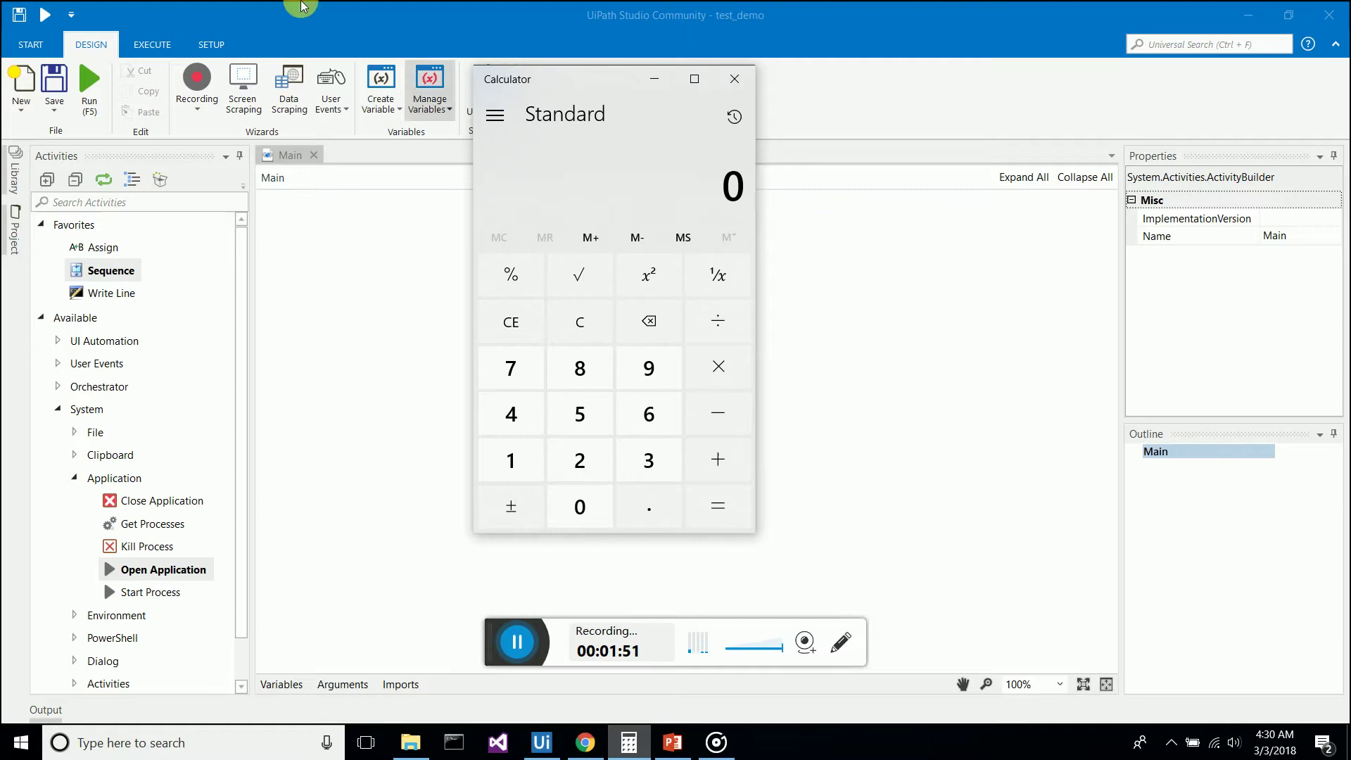
{"action": "left_click", "coordinate": [334, 335]}
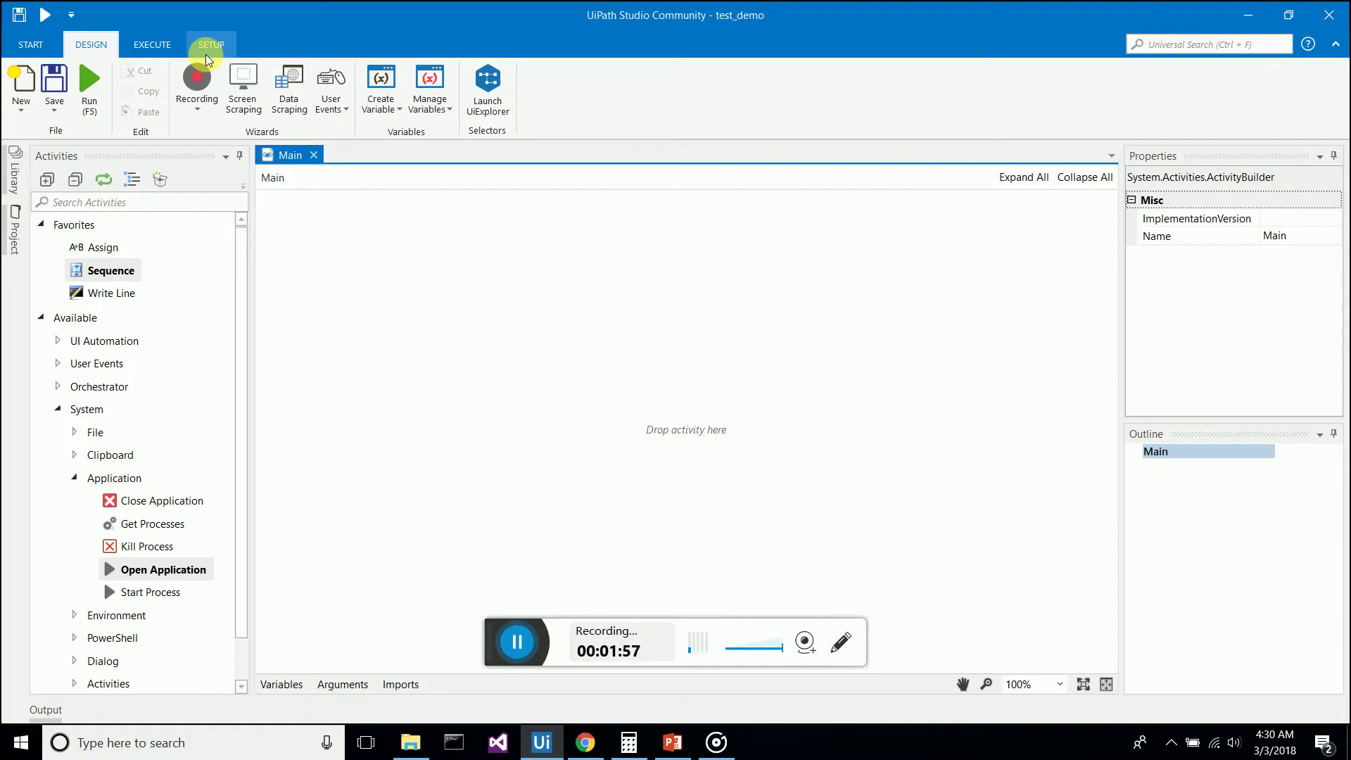
Start a Basic recording and move its toolbar to the right of Calculator
{"action": "left_click", "coordinate": [194, 113]}
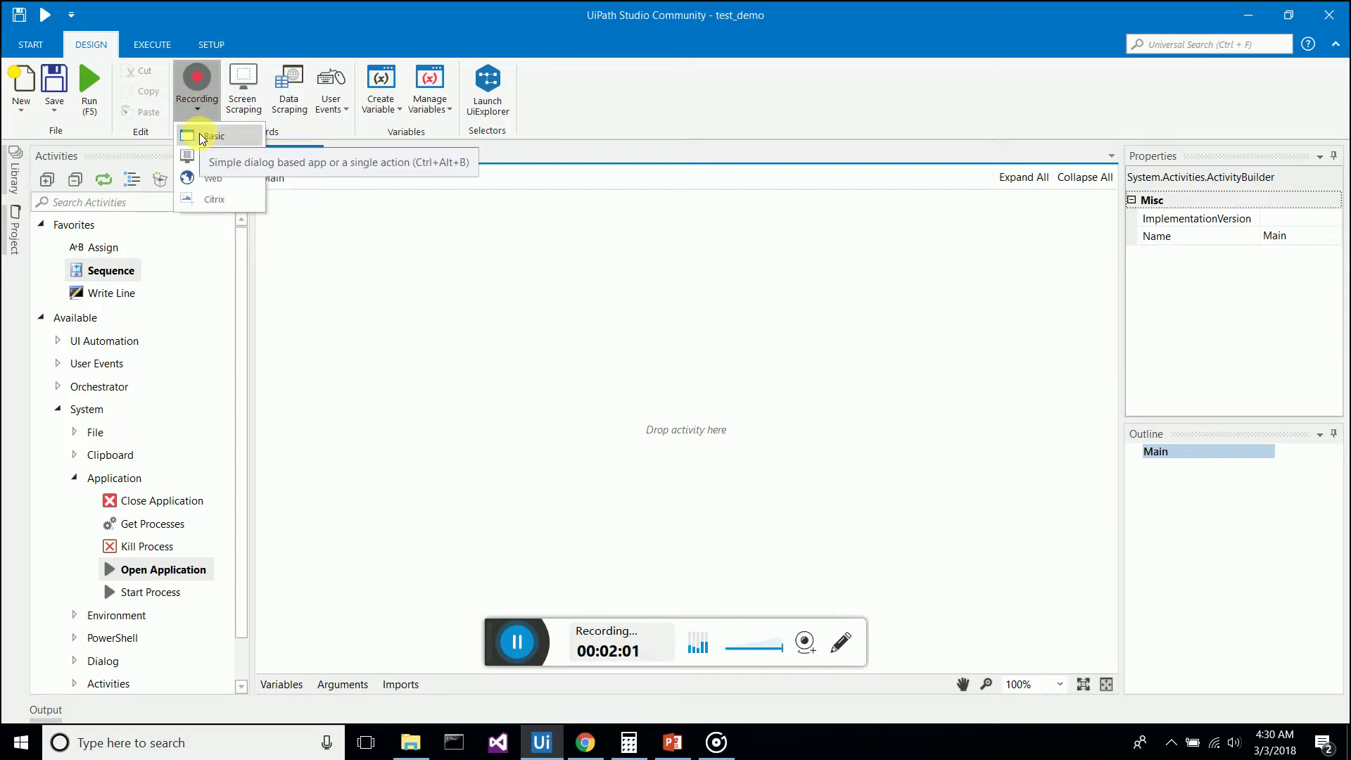
{"action": "left_click", "coordinate": [194, 138]}
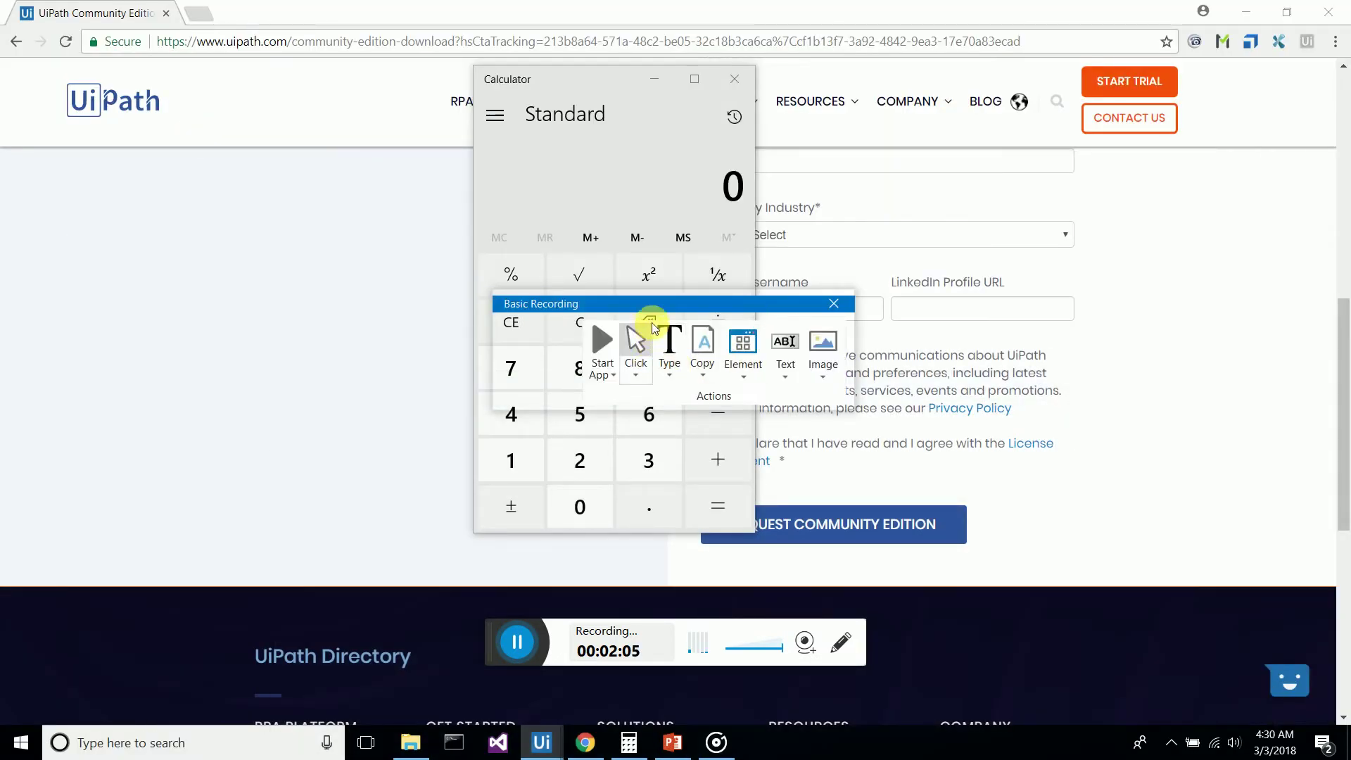
{"action": "left_click_drag", "start_coordinate": [679, 304], "coordinate": [1013, 319]}
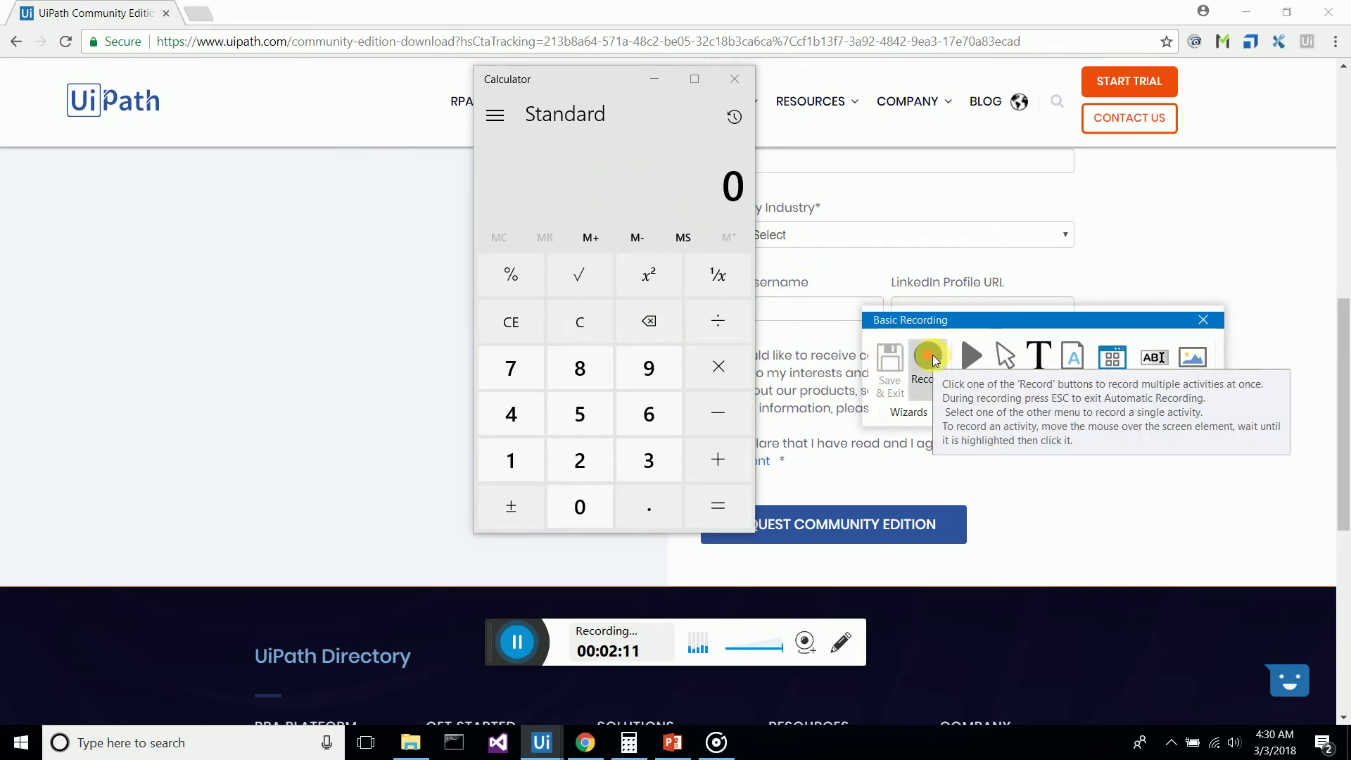
Record the Calculator clicks 7 + 4 = so it shows 11, then stop recording
{"action": "left_click", "coordinate": [932, 355]}
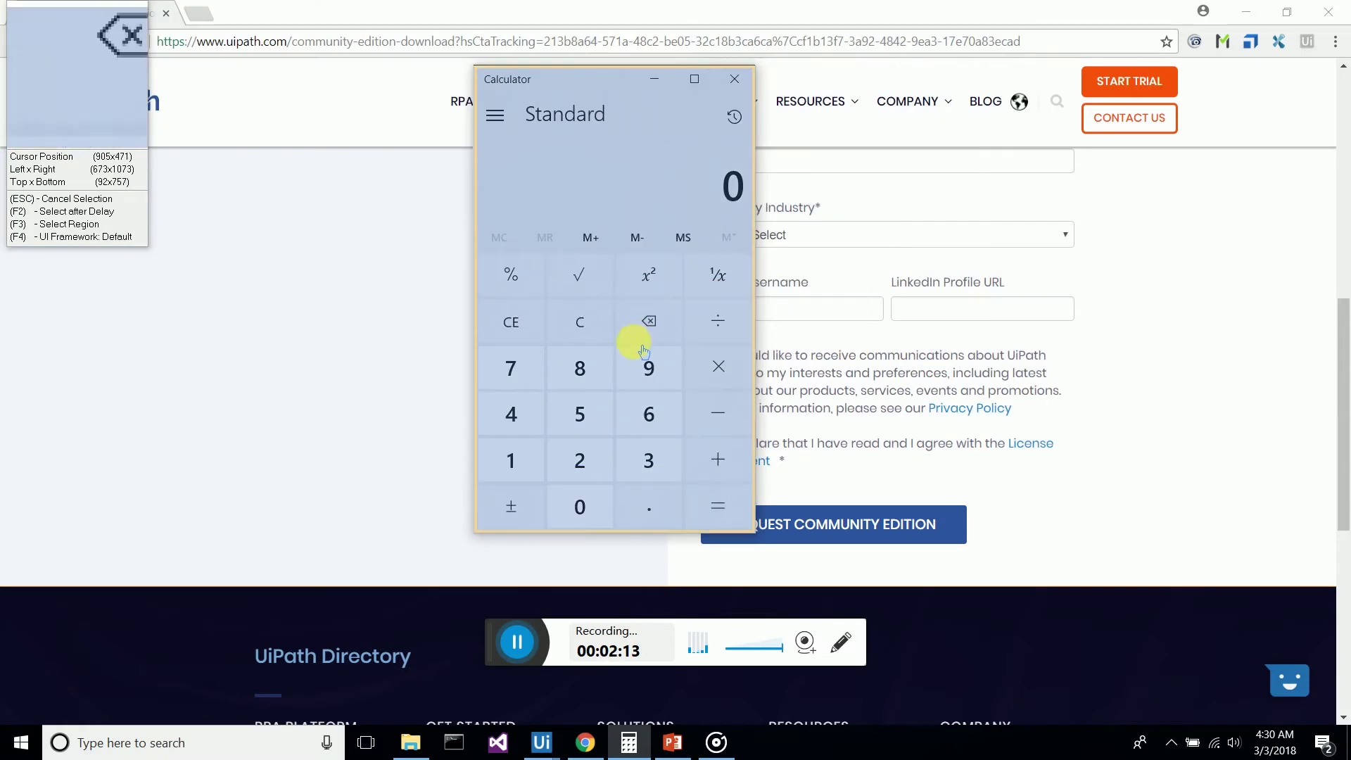
{"action": "left_click", "coordinate": [524, 383]}
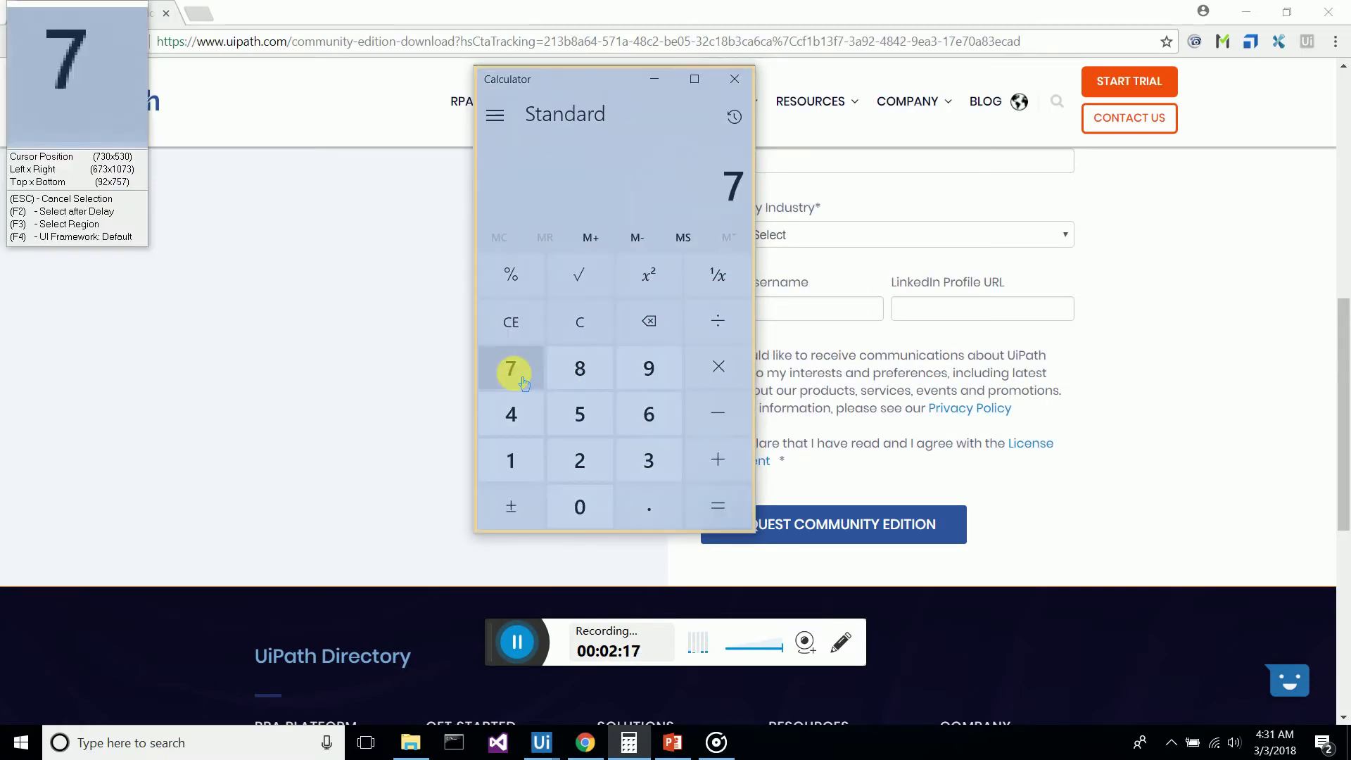
{"action": "left_click", "coordinate": [719, 460]}
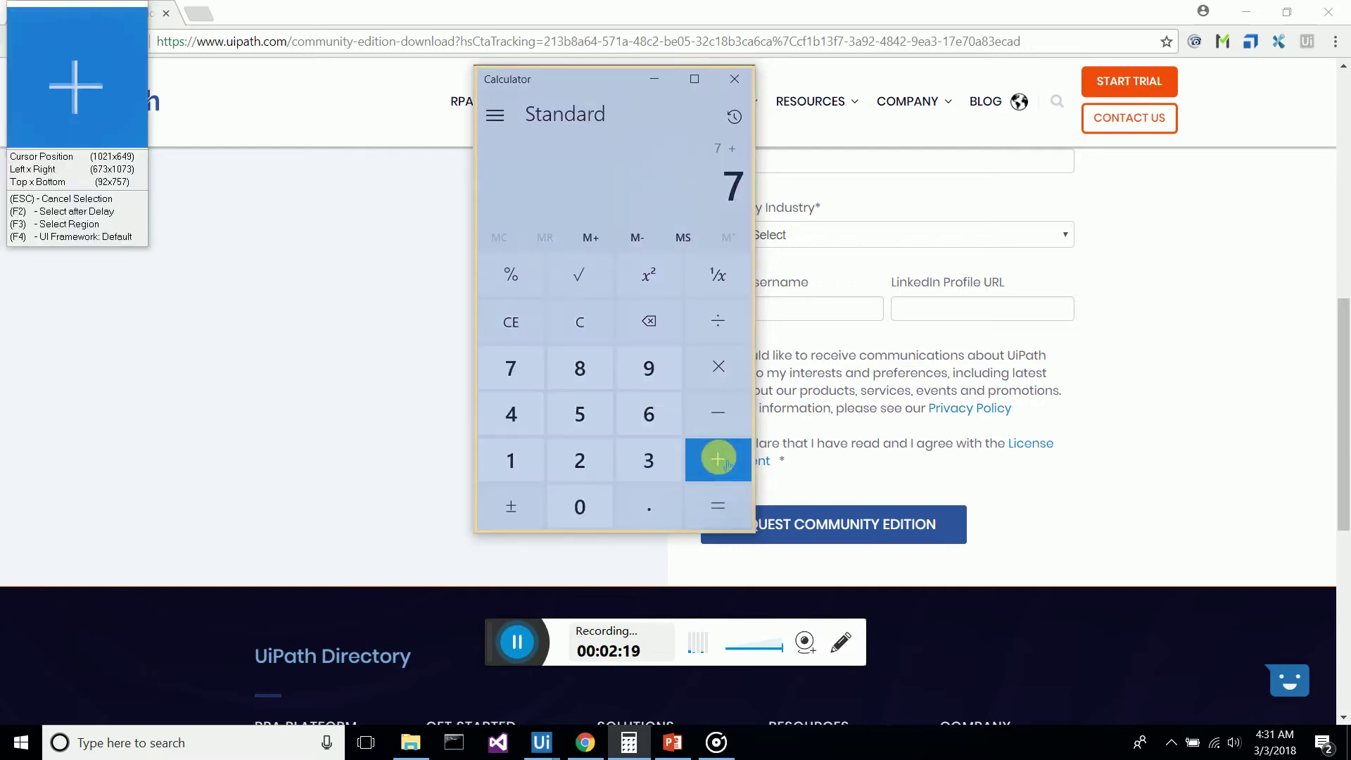
{"action": "left_click", "coordinate": [539, 419]}
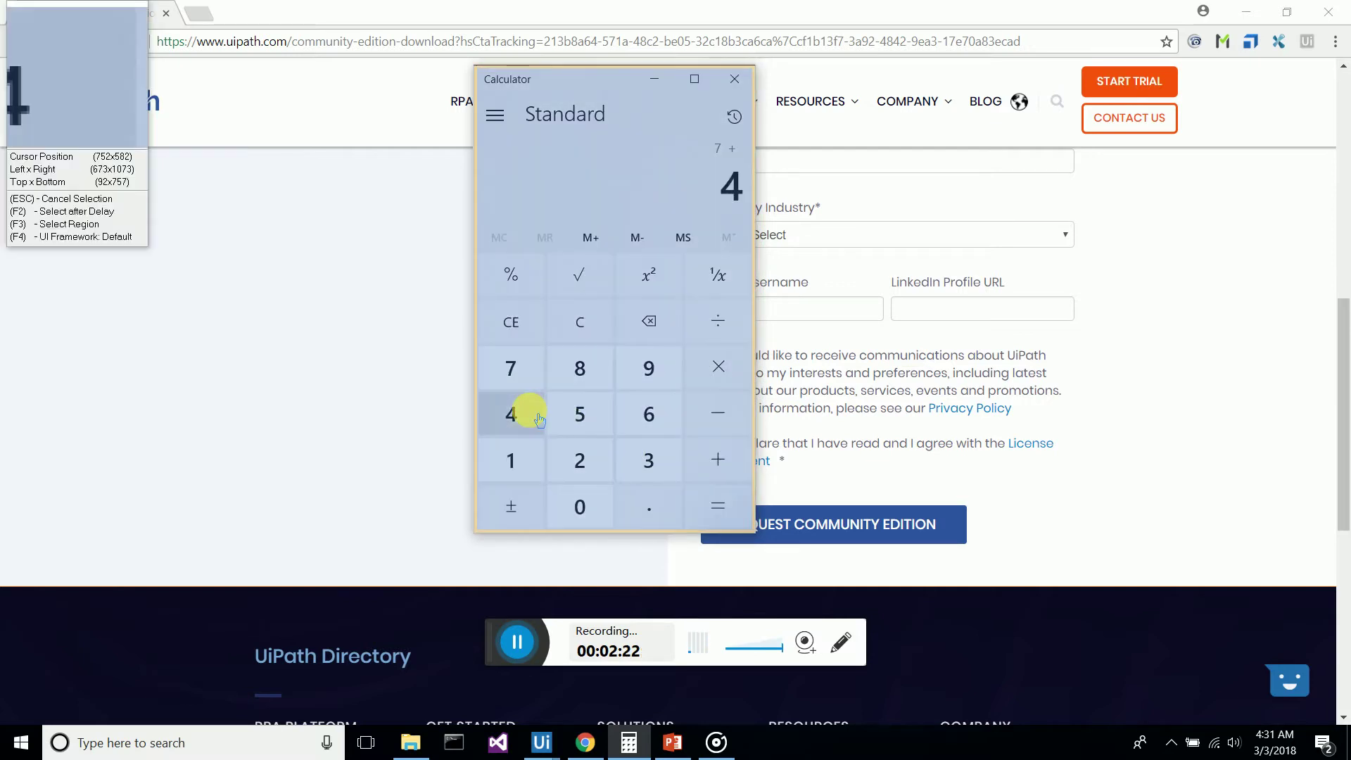
{"action": "left_click", "coordinate": [725, 510]}
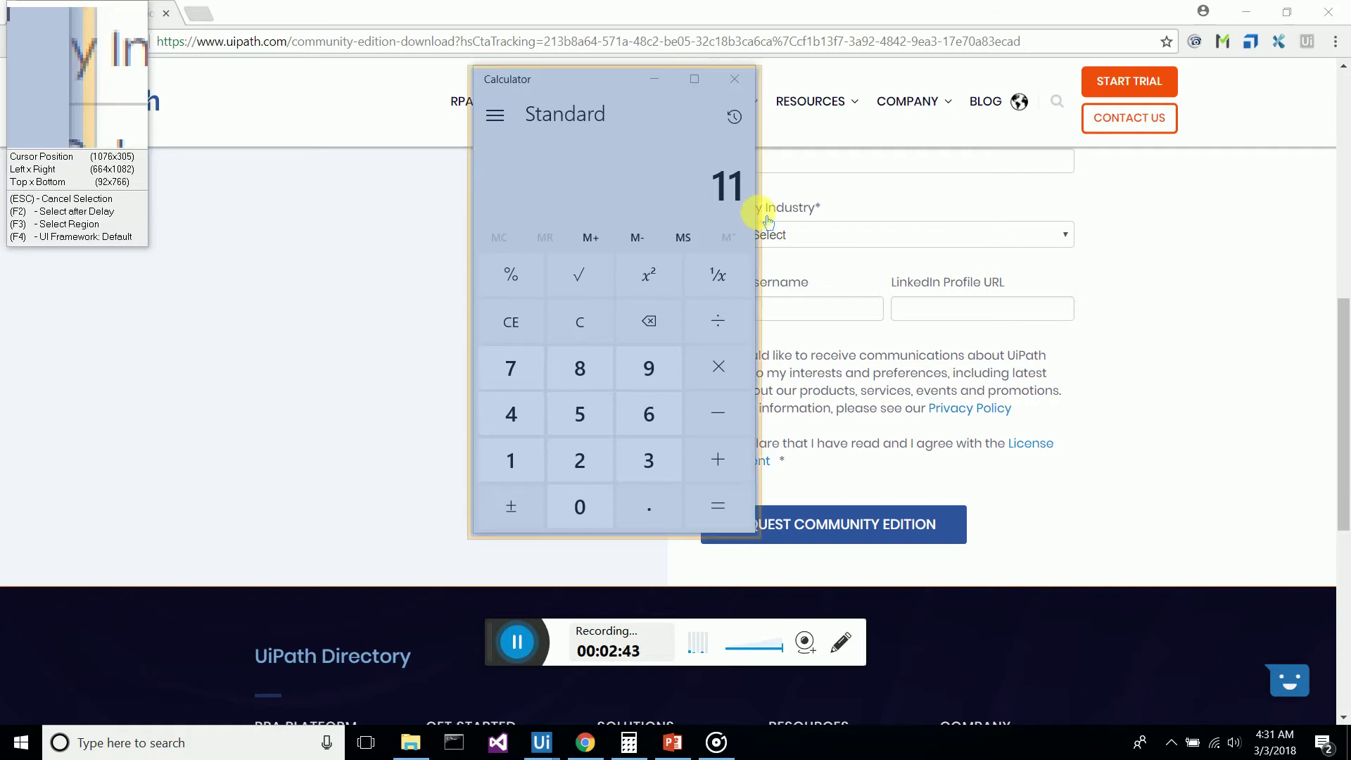
{"action": "key", "text": "Escape"}
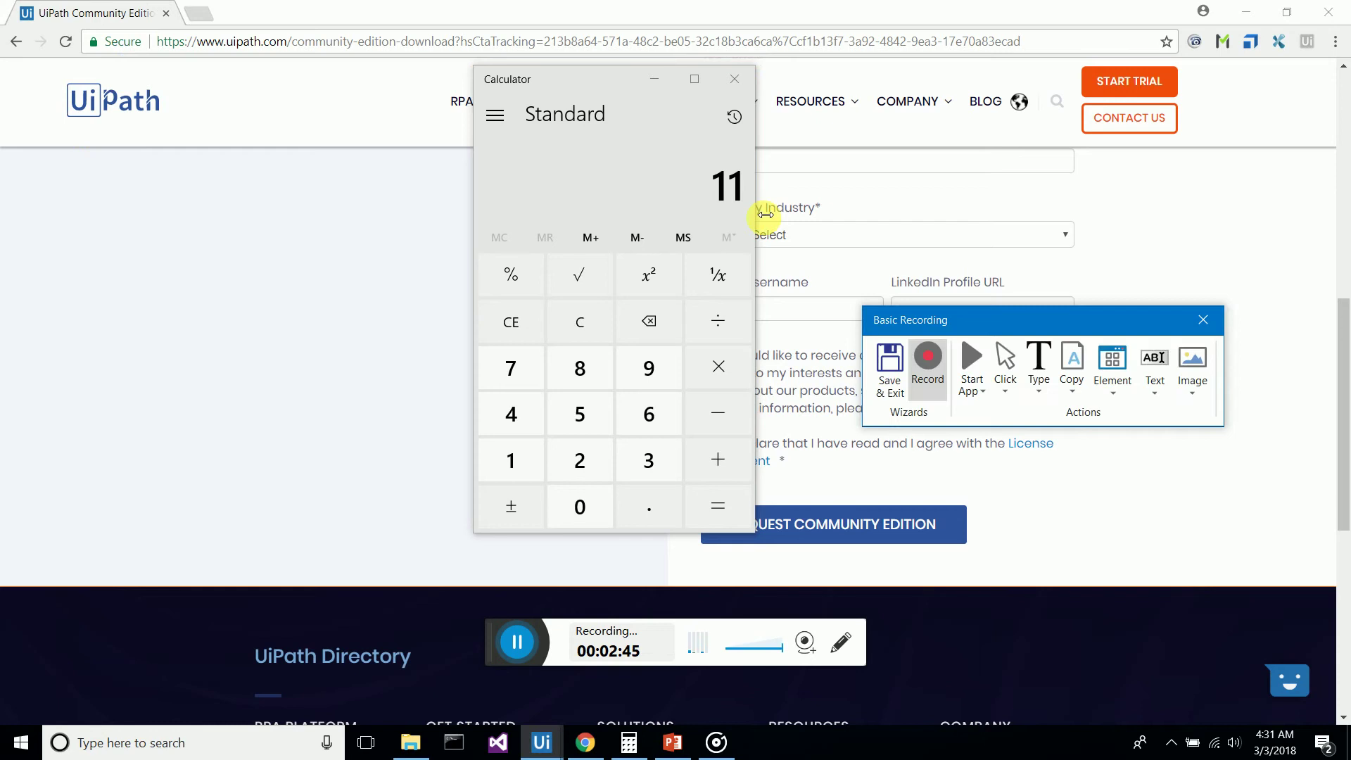
Save the recorded Calculator clicks into Main as a Recording Sequence
{"action": "left_click", "coordinate": [886, 367]}
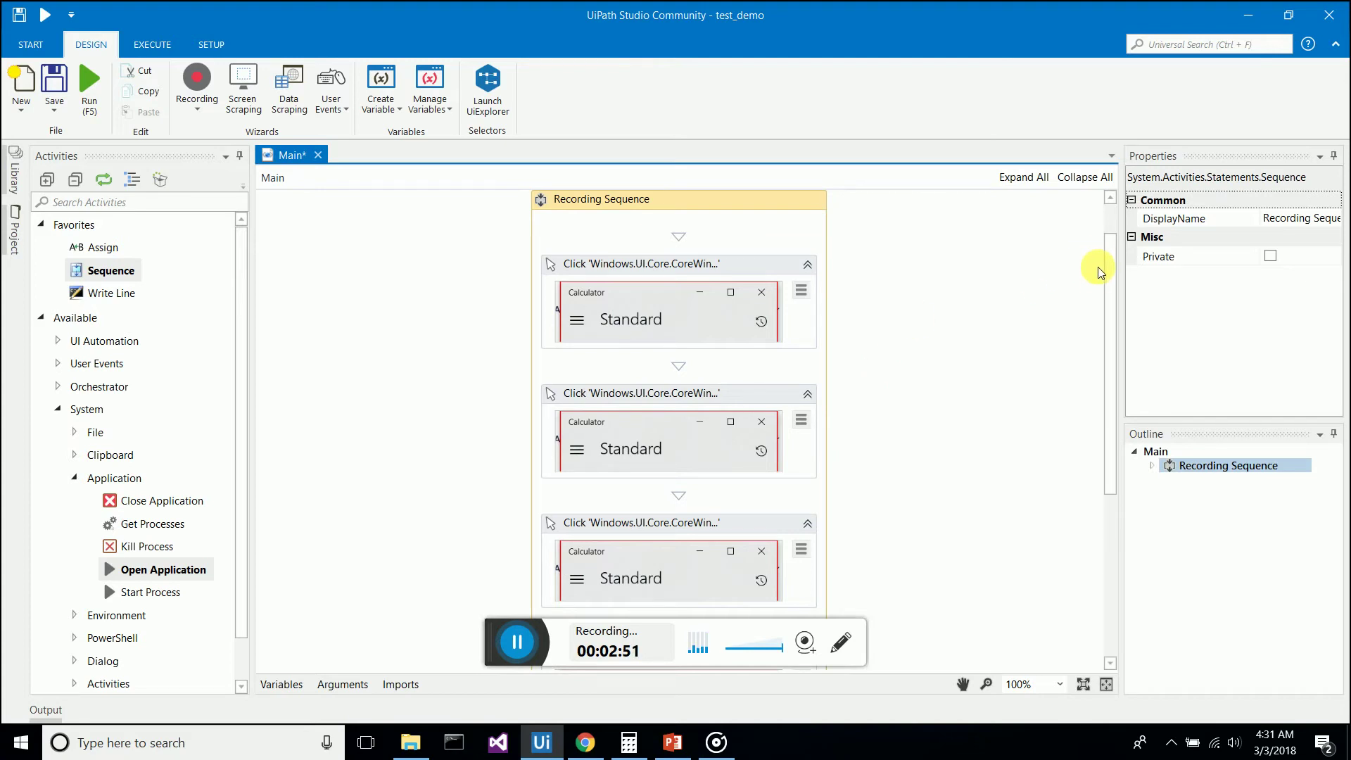
{"action": "left_click_drag", "start_coordinate": [1112, 309], "coordinate": [1115, 518]}
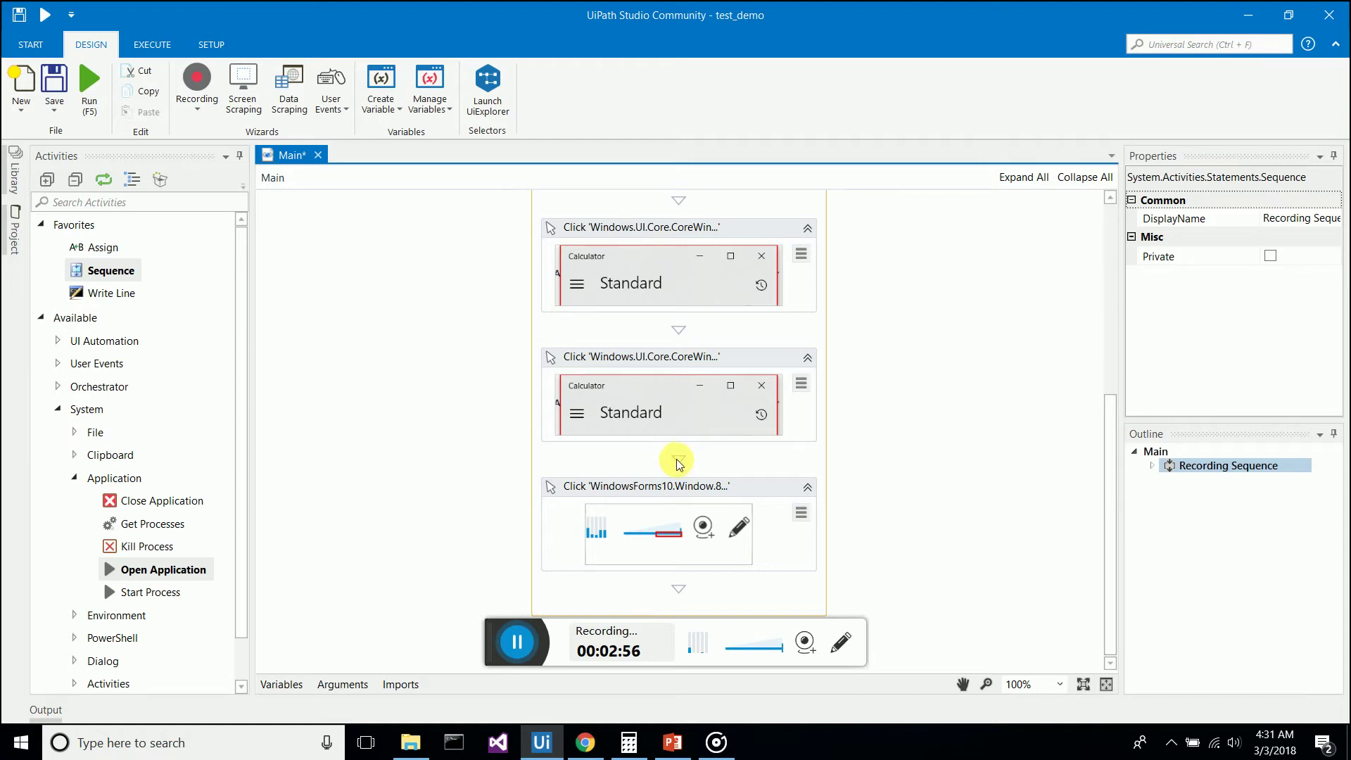
{"action": "mouse_move", "coordinate": [1109, 506]}
{"action": "left_mouse_down"}
{"action": "mouse_move", "coordinate": [1114, 325]}
{"action": "mouse_move", "coordinate": [1080, 605]}
{"action": "left_mouse_up"}
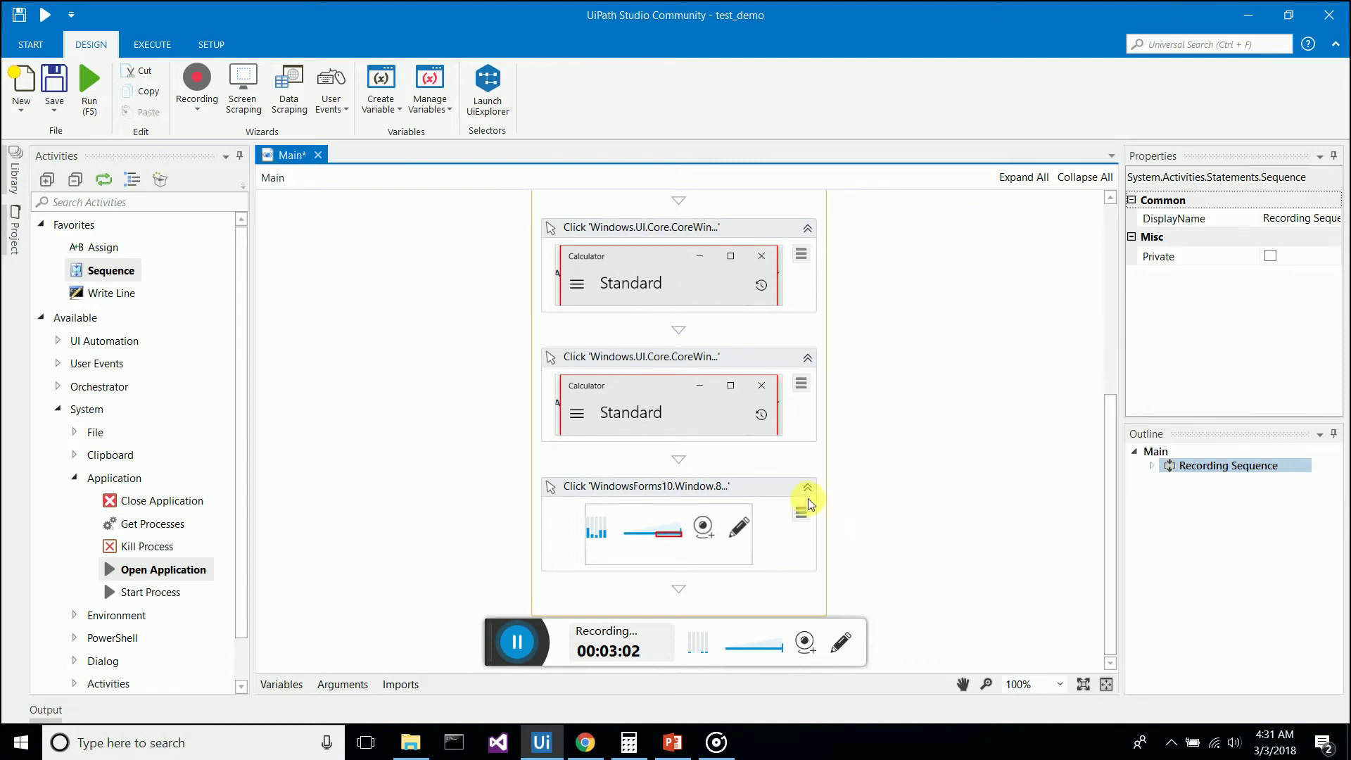
Delete the stray 'WindowsForms10.Window.8...' Click activity from the Recording Sequence
{"action": "left_click", "coordinate": [763, 489]}
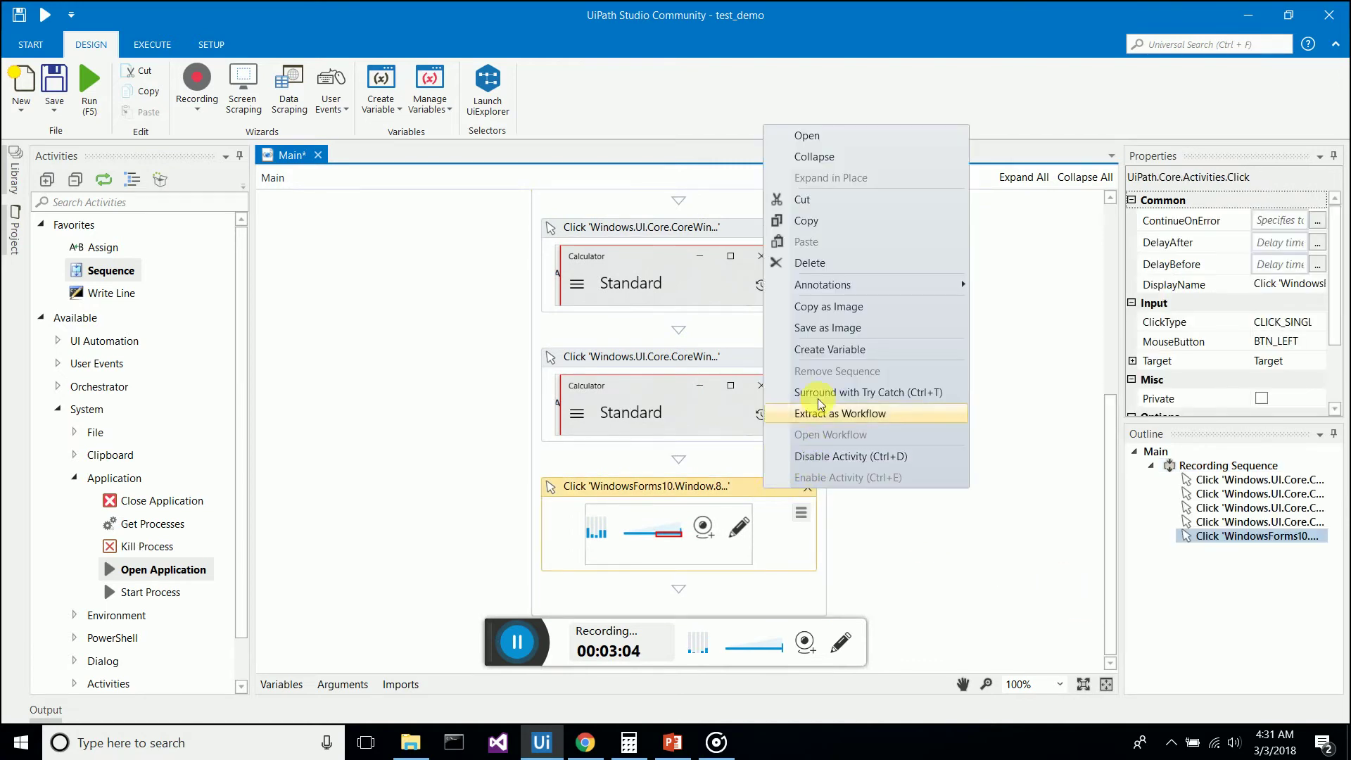
{"action": "left_click", "coordinate": [809, 266]}
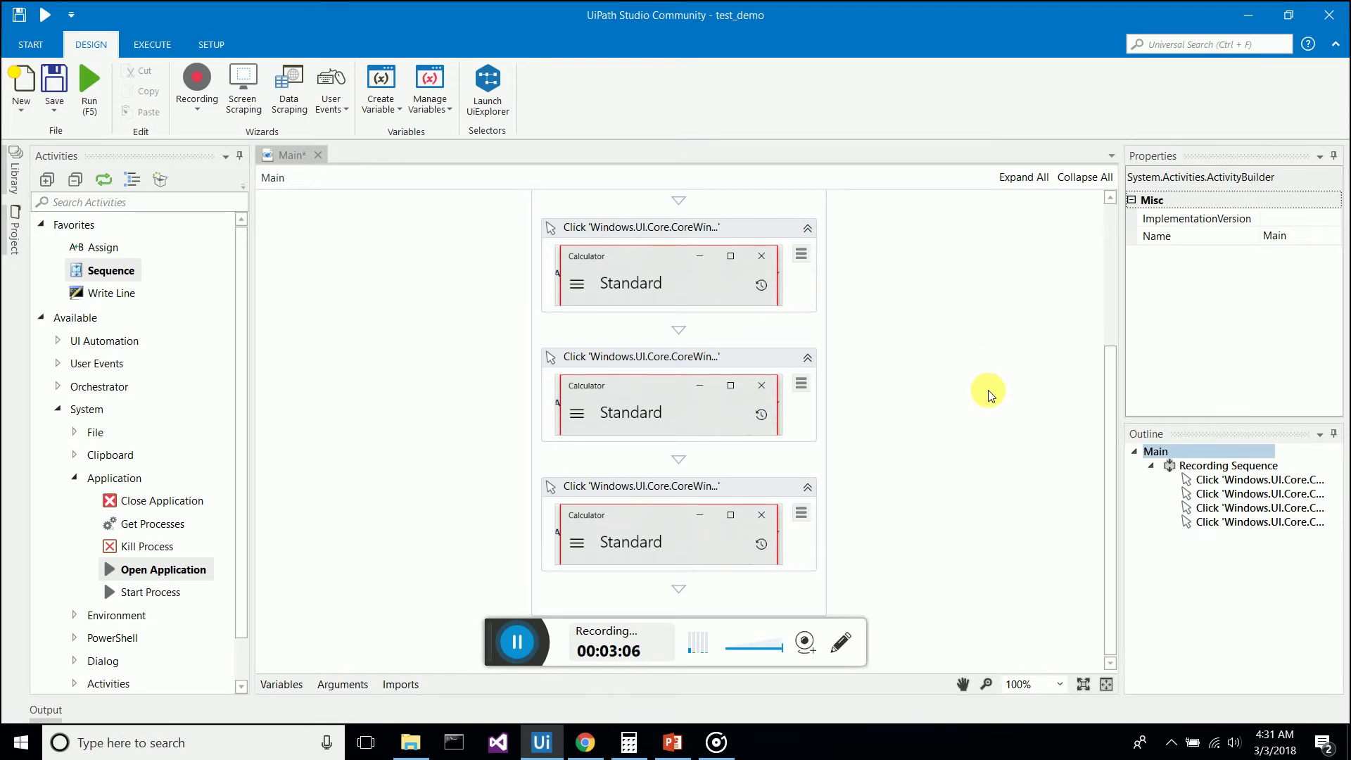
{"action": "left_click_drag", "start_coordinate": [1112, 568], "coordinate": [1125, 598]}
{"action": "mouse_move", "coordinate": [1112, 561]}
{"action": "left_mouse_down"}
{"action": "mouse_move", "coordinate": [1106, 492]}
{"action": "mouse_move", "coordinate": [1128, 431]}
{"action": "left_mouse_up"}
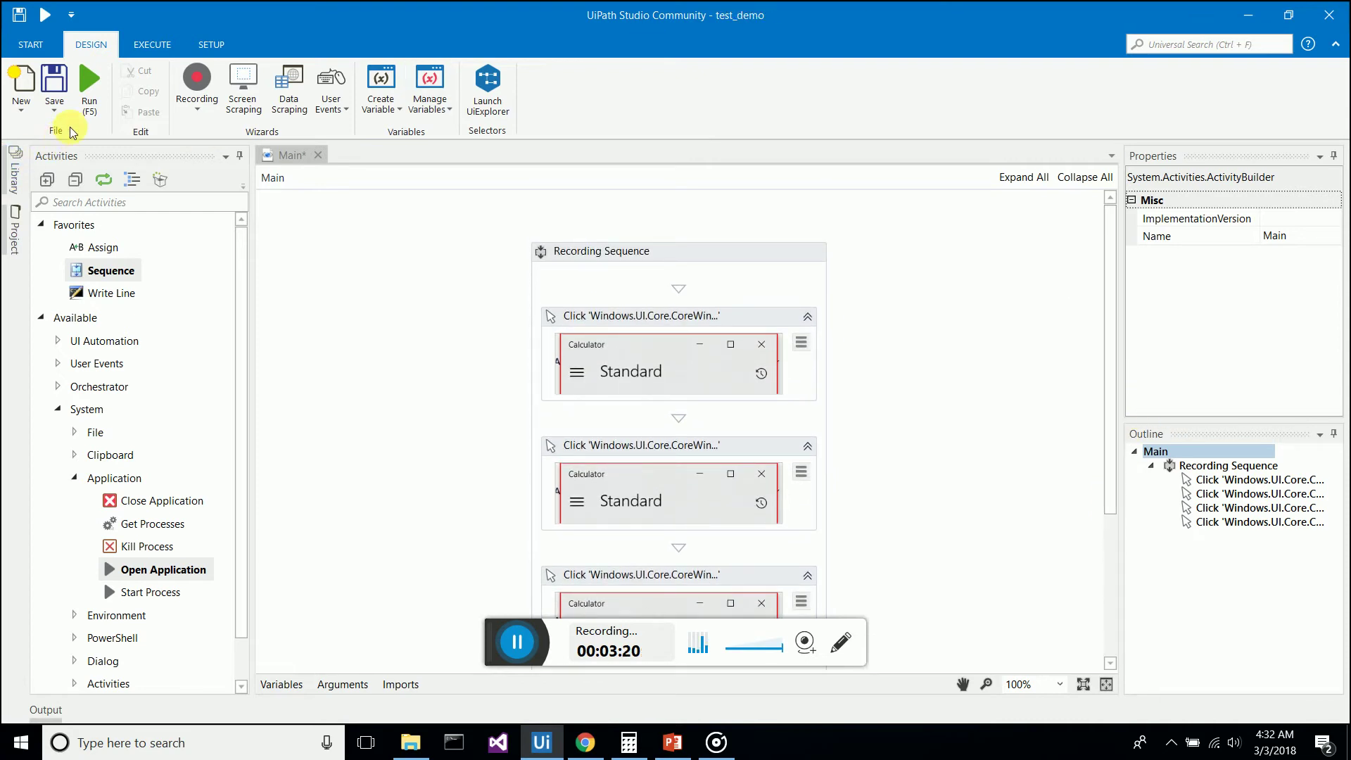
Clear Calculator to 0 and run the recorded test_demo workflow
{"action": "left_click", "coordinate": [628, 742]}
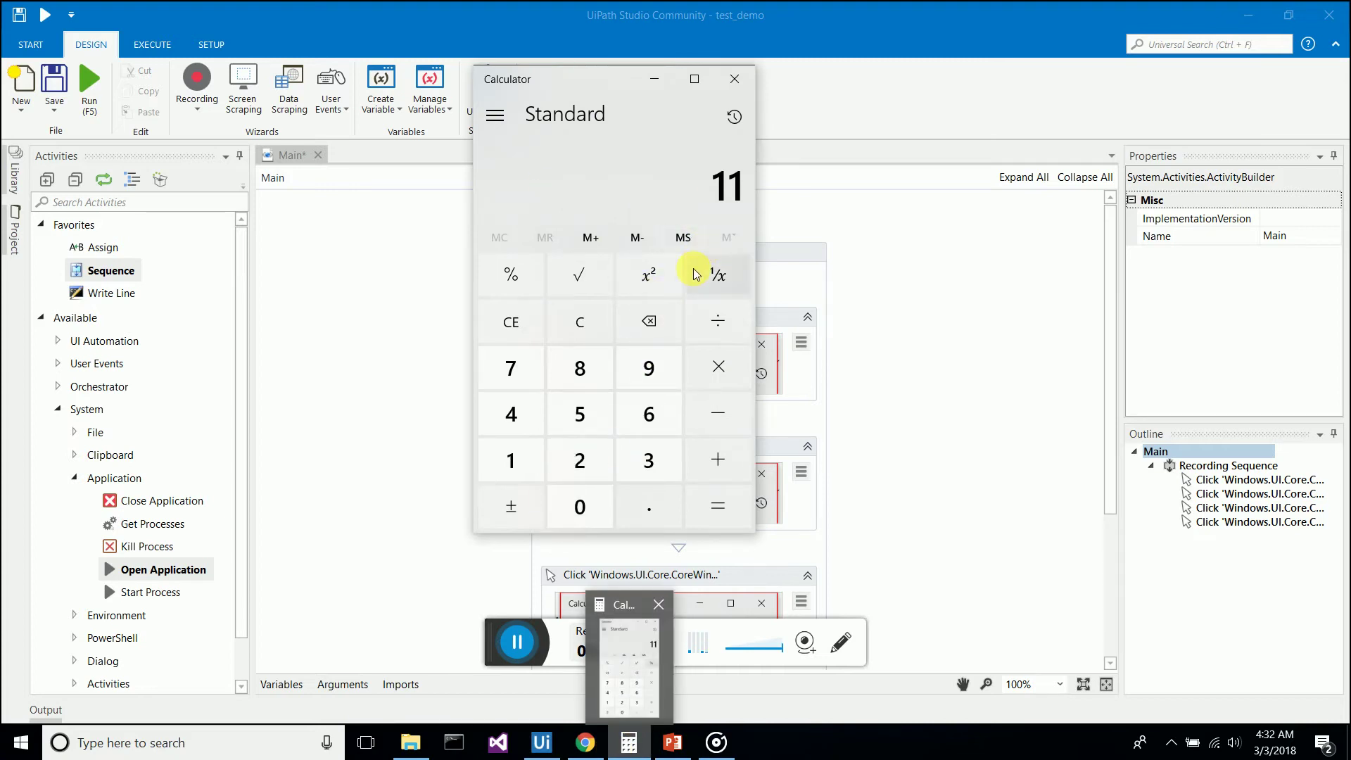
{"action": "left_click", "coordinate": [579, 334]}
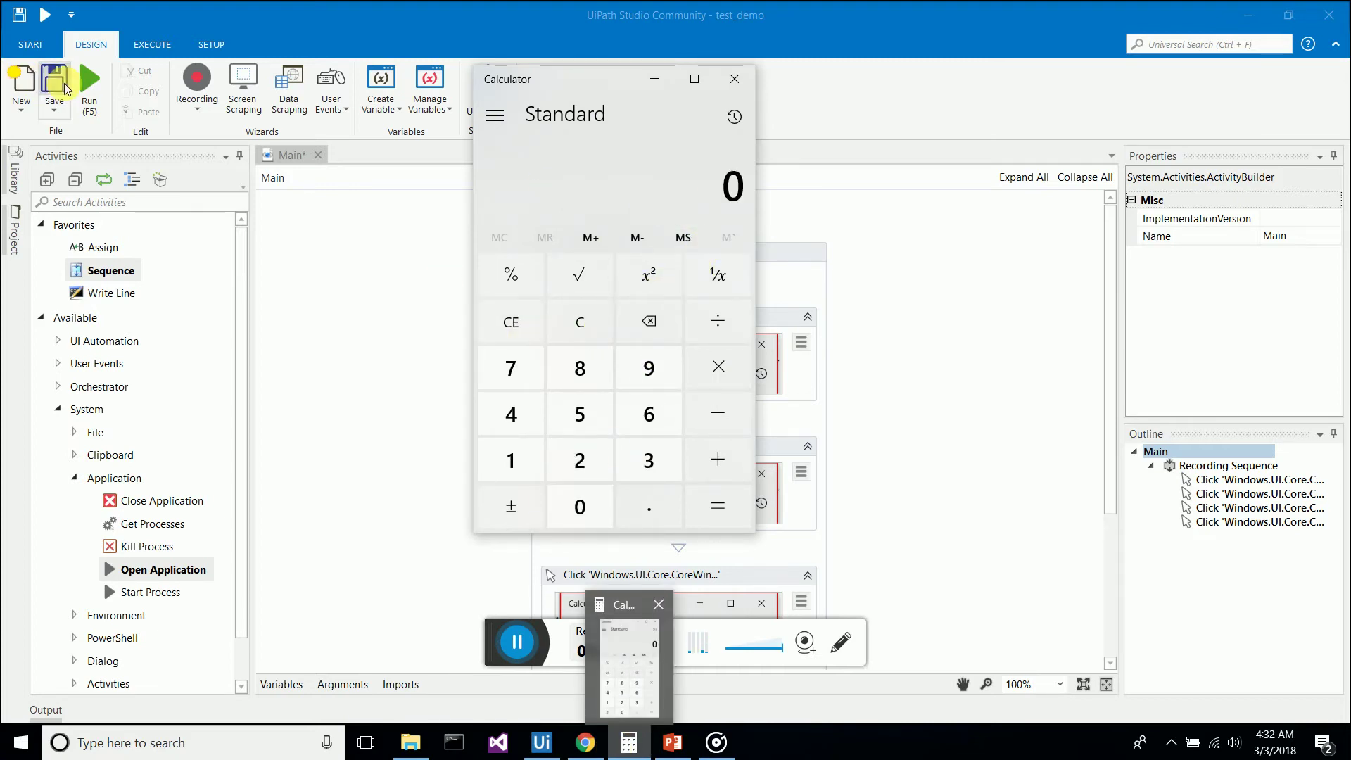
{"action": "left_click", "coordinate": [85, 93]}
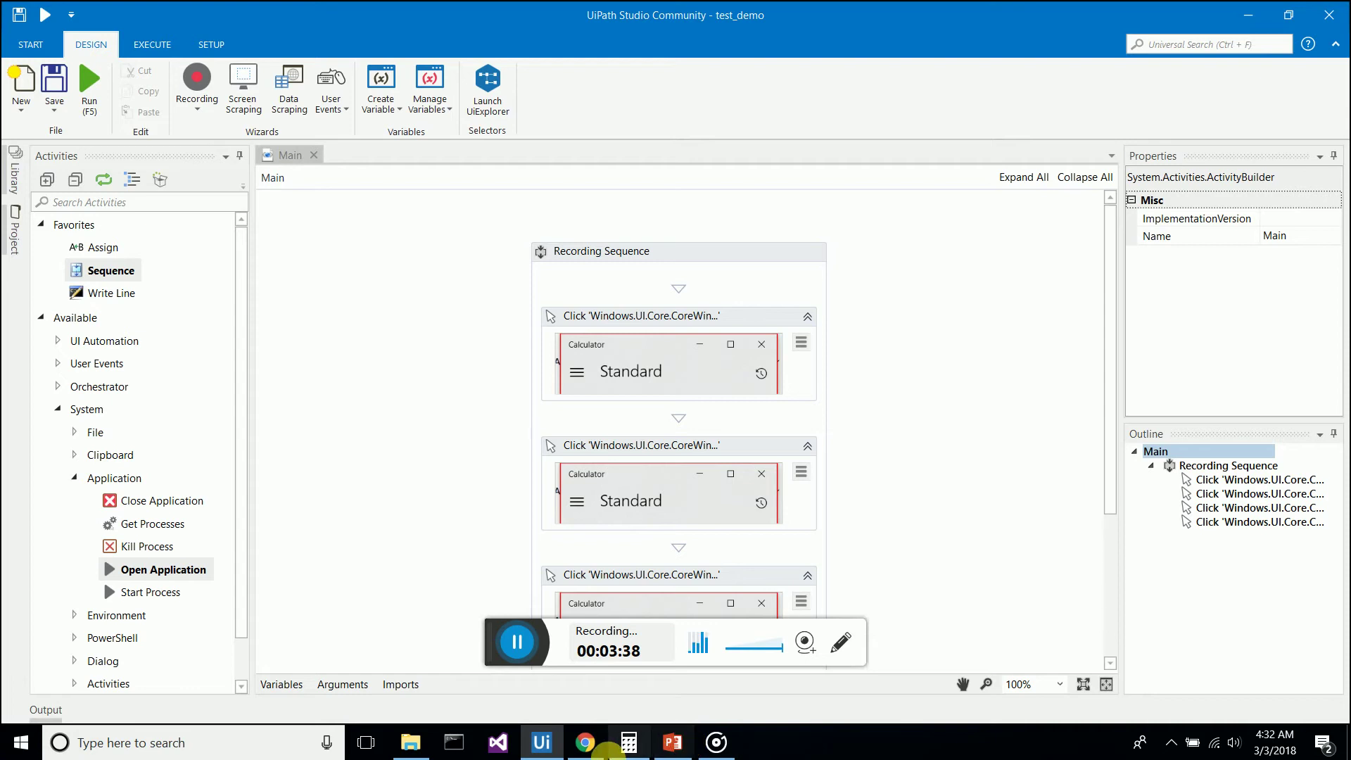
Close the Calculator window from the taskbar and run the recorded workflow
{"action": "right_click", "coordinate": [630, 743]}
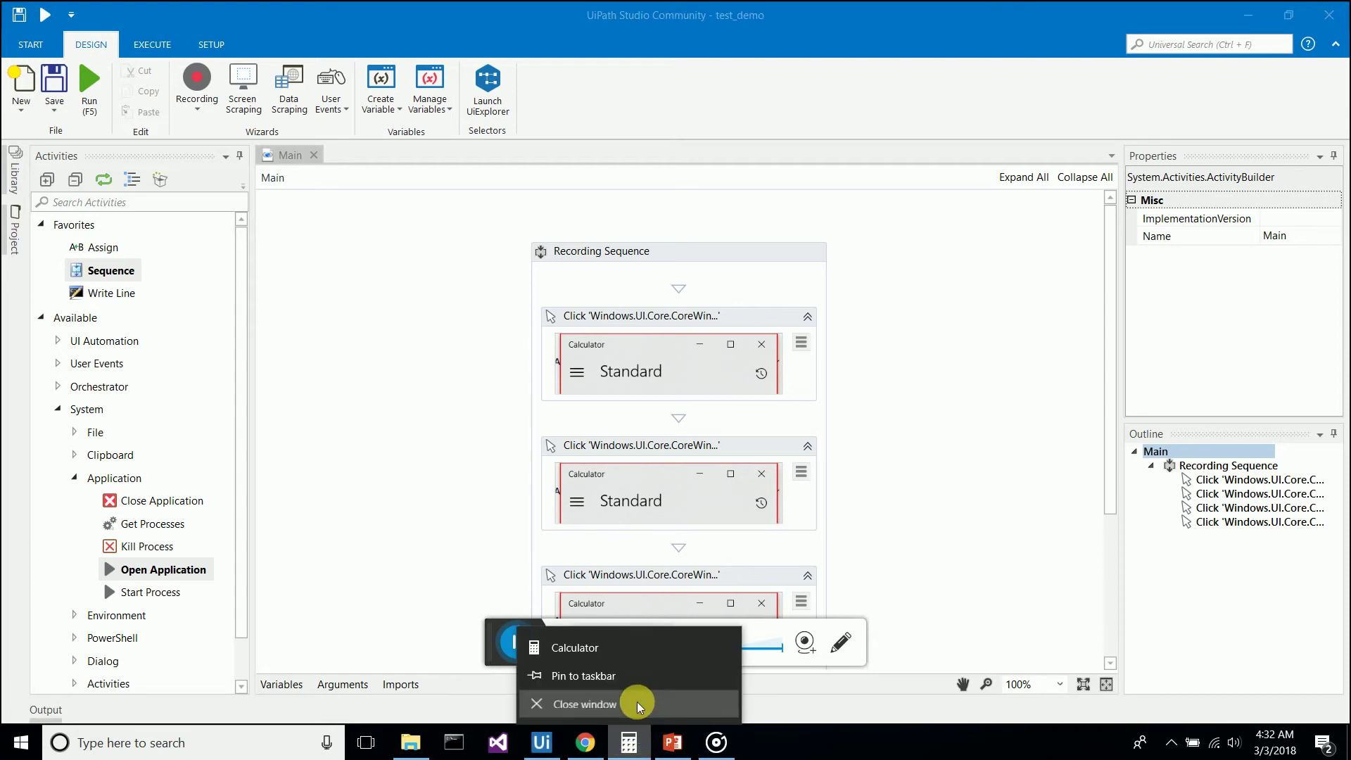
{"action": "left_click", "coordinate": [636, 621]}
{"action": "left_click", "coordinate": [89, 84]}
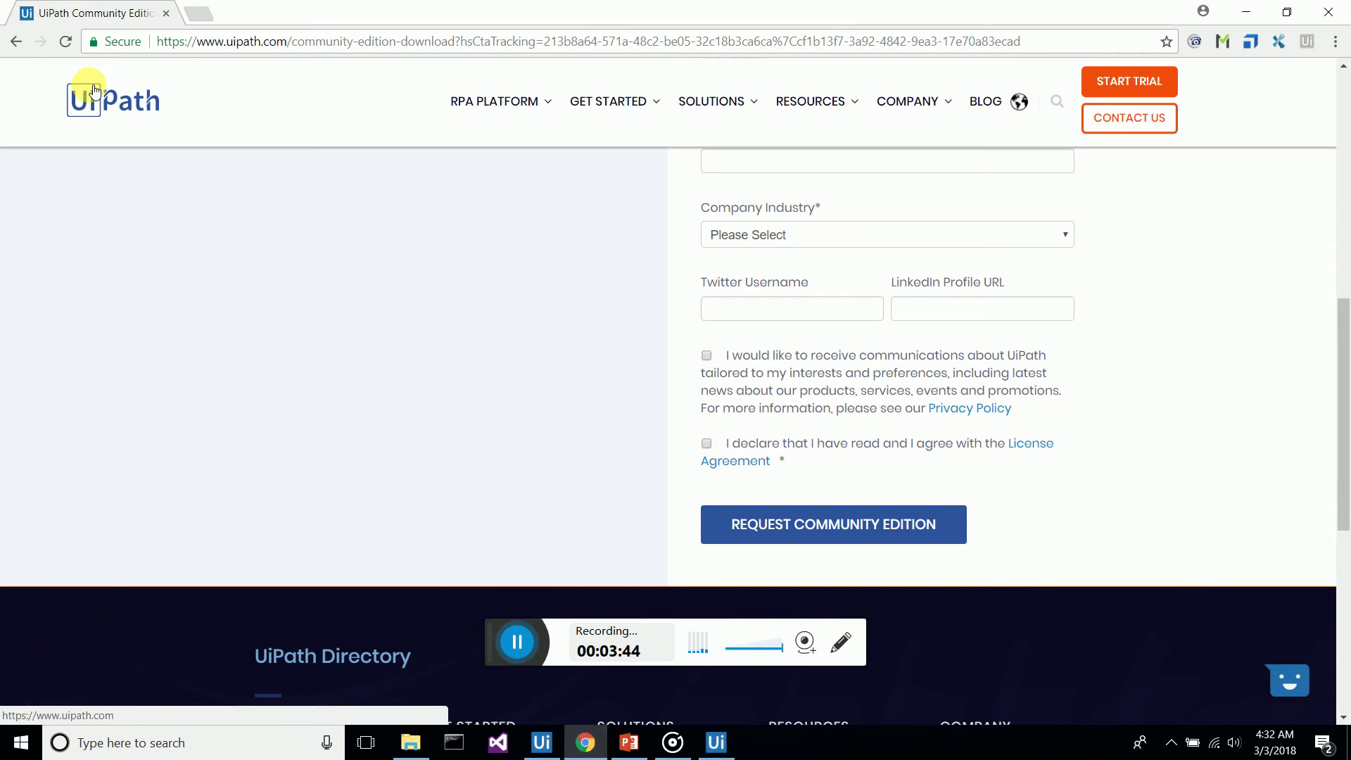
Relaunch Calculator from Windows search and compute 7 + 4 = 11
{"action": "left_click", "coordinate": [123, 740]}
{"action": "type", "text": "calc"}
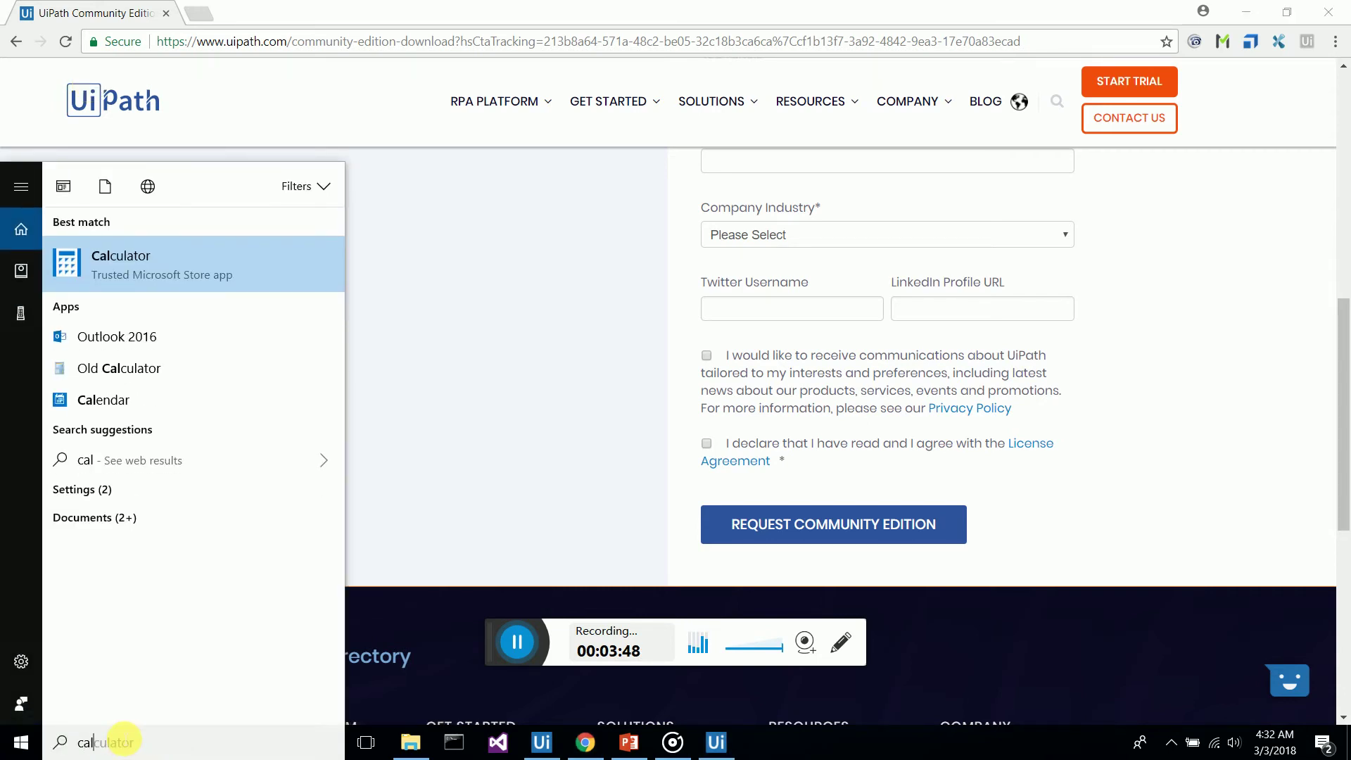
{"action": "key", "text": "Return"}
{"action": "left_click", "coordinate": [514, 372]}
{"action": "left_click", "coordinate": [716, 459]}
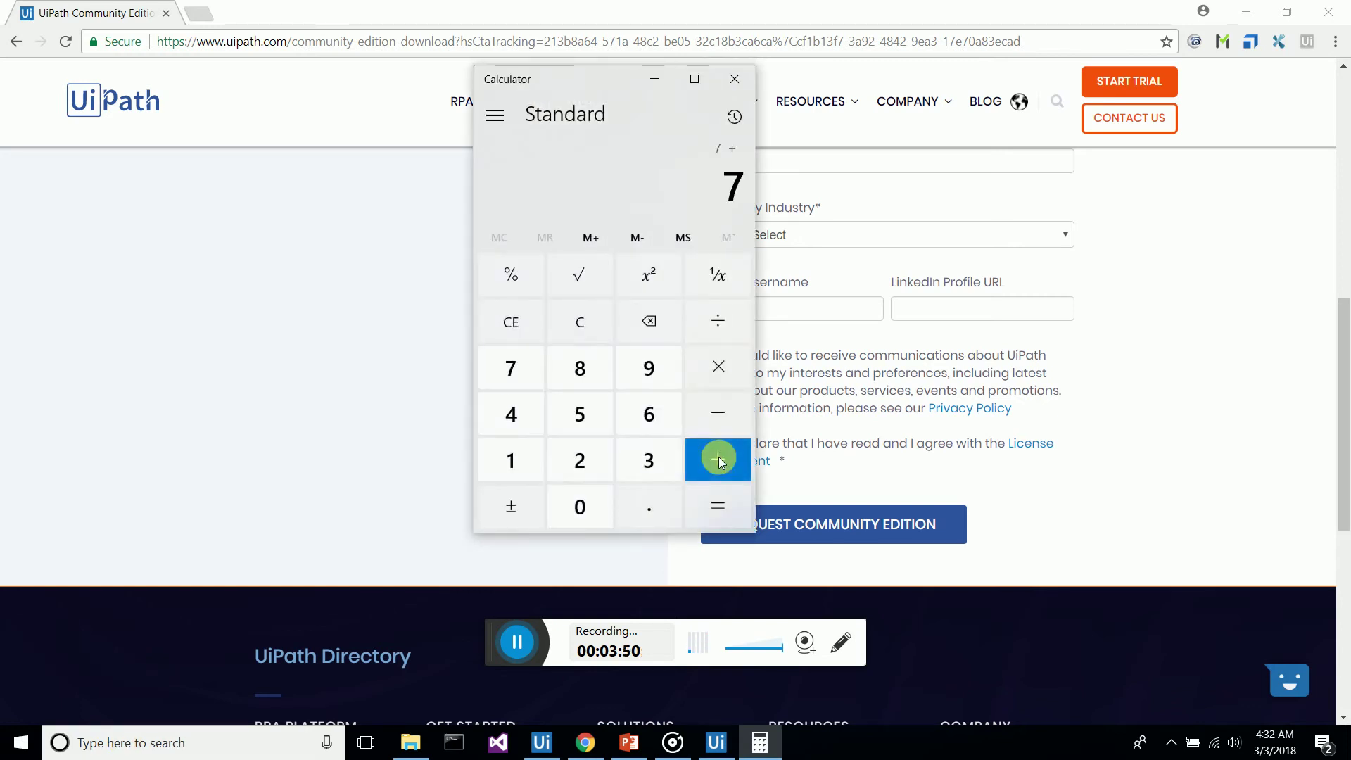
{"action": "left_click", "coordinate": [520, 412]}
{"action": "left_click", "coordinate": [724, 509]}
{"action": "key", "text": "Escape"}
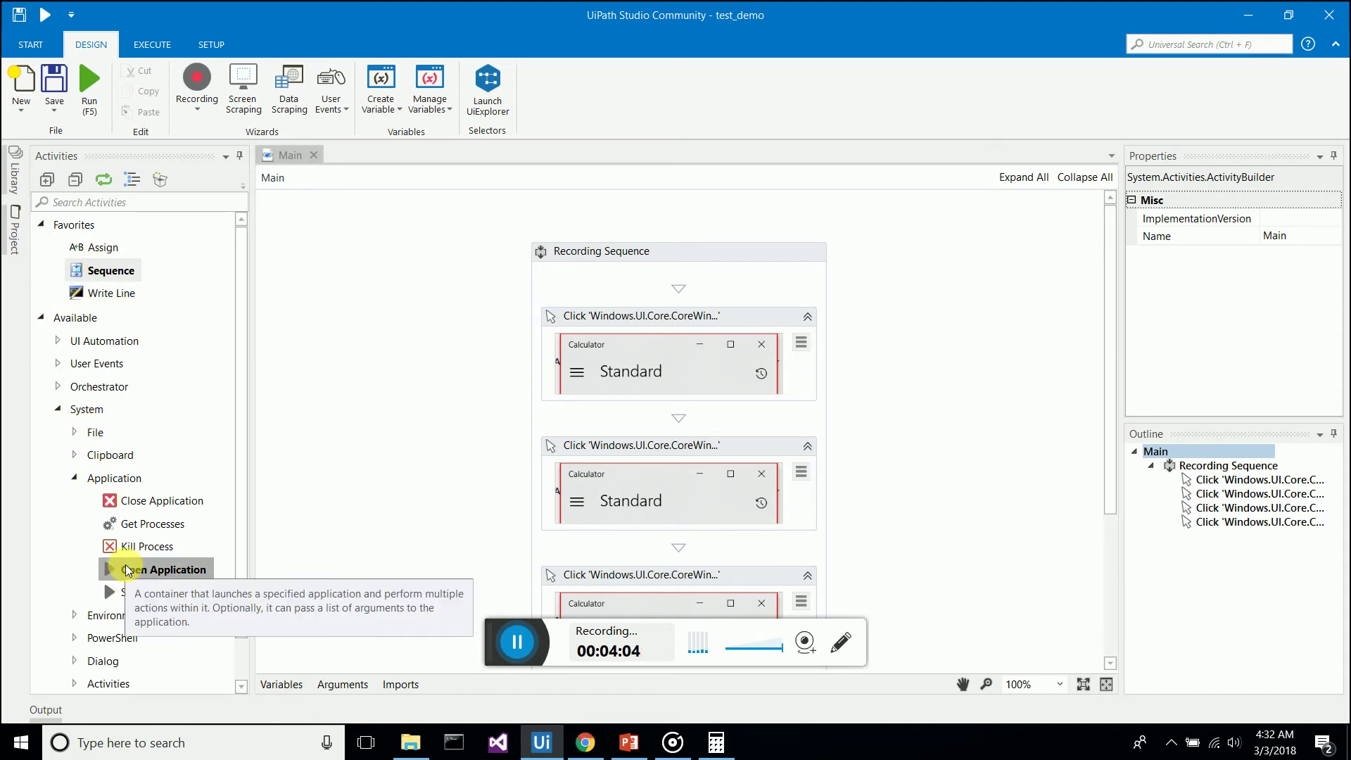
Add an Open Application activity and indicate the Calculator window as its target
{"action": "double_click", "coordinate": [127, 571]}
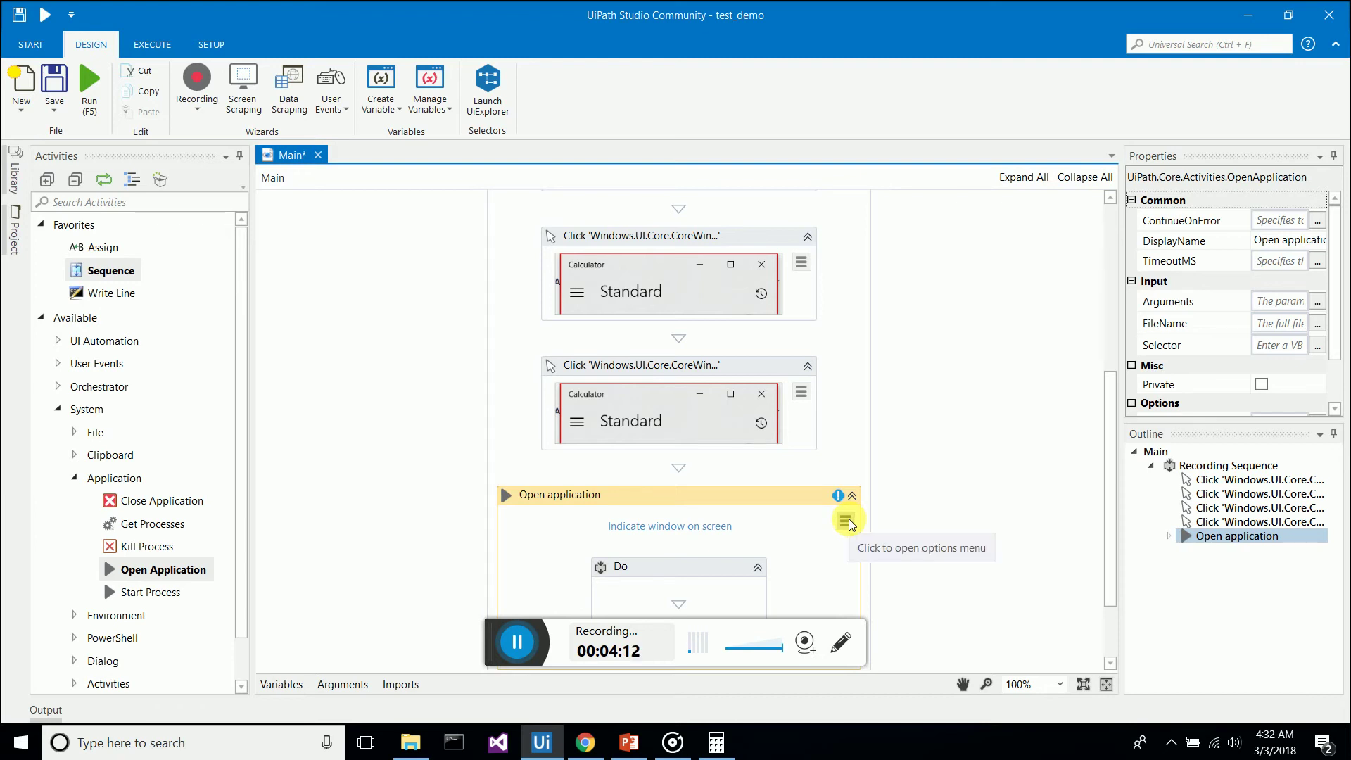
{"action": "left_click", "coordinate": [846, 522]}
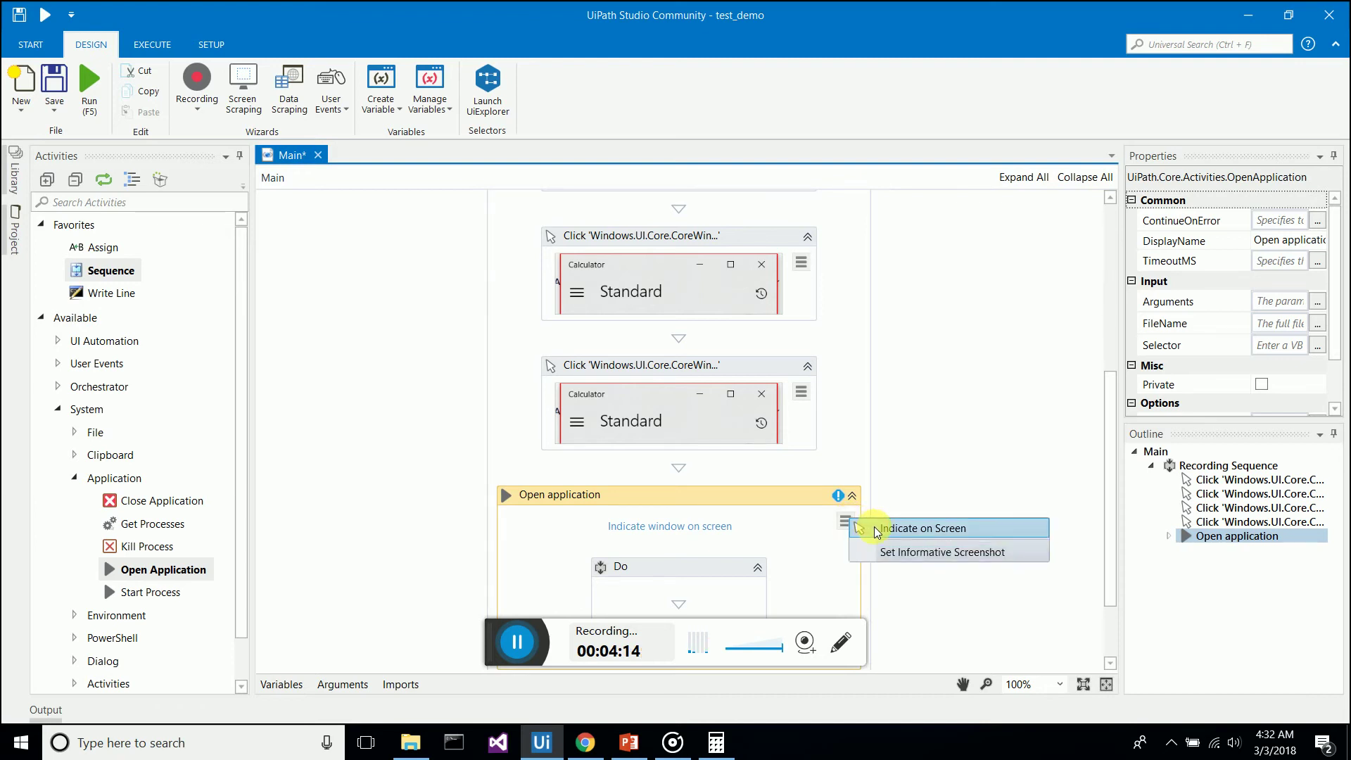
{"action": "left_click", "coordinate": [875, 527]}
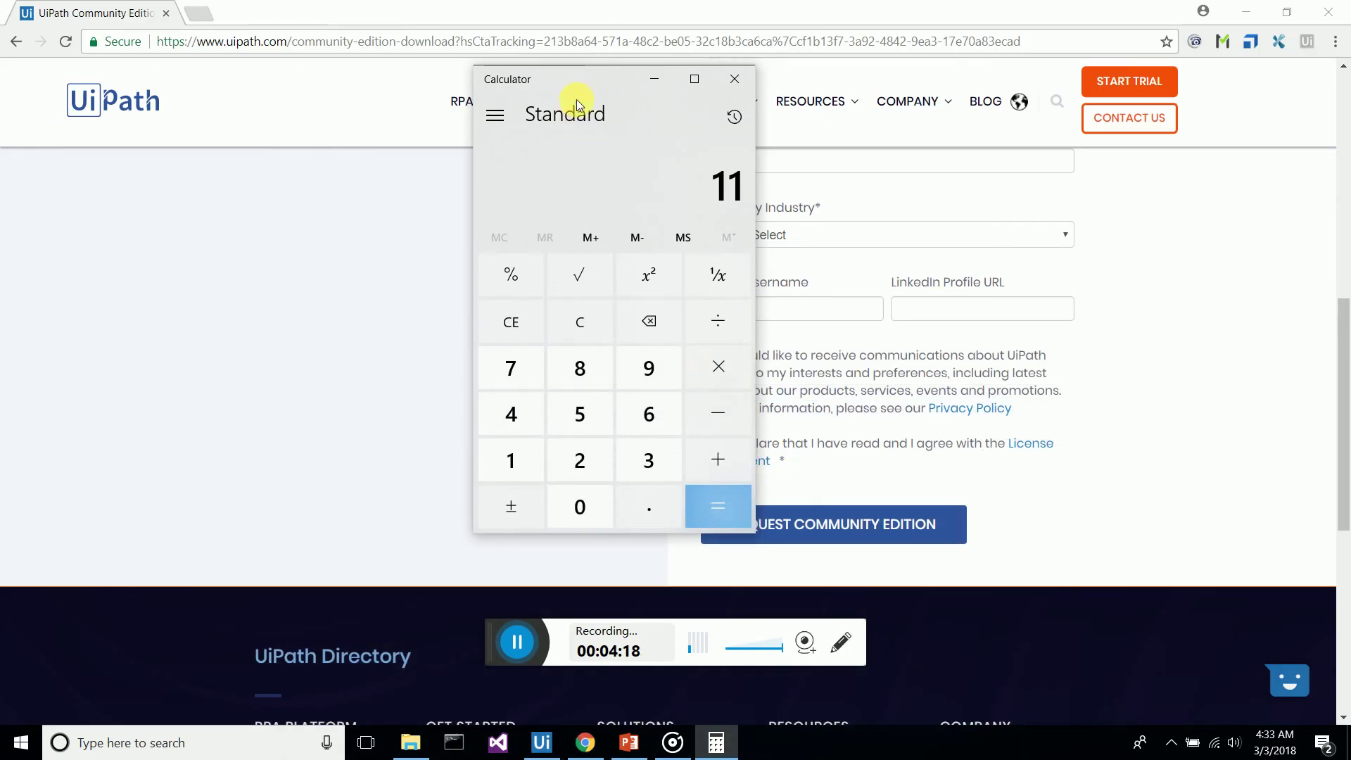
{"action": "left_click", "coordinate": [694, 483]}
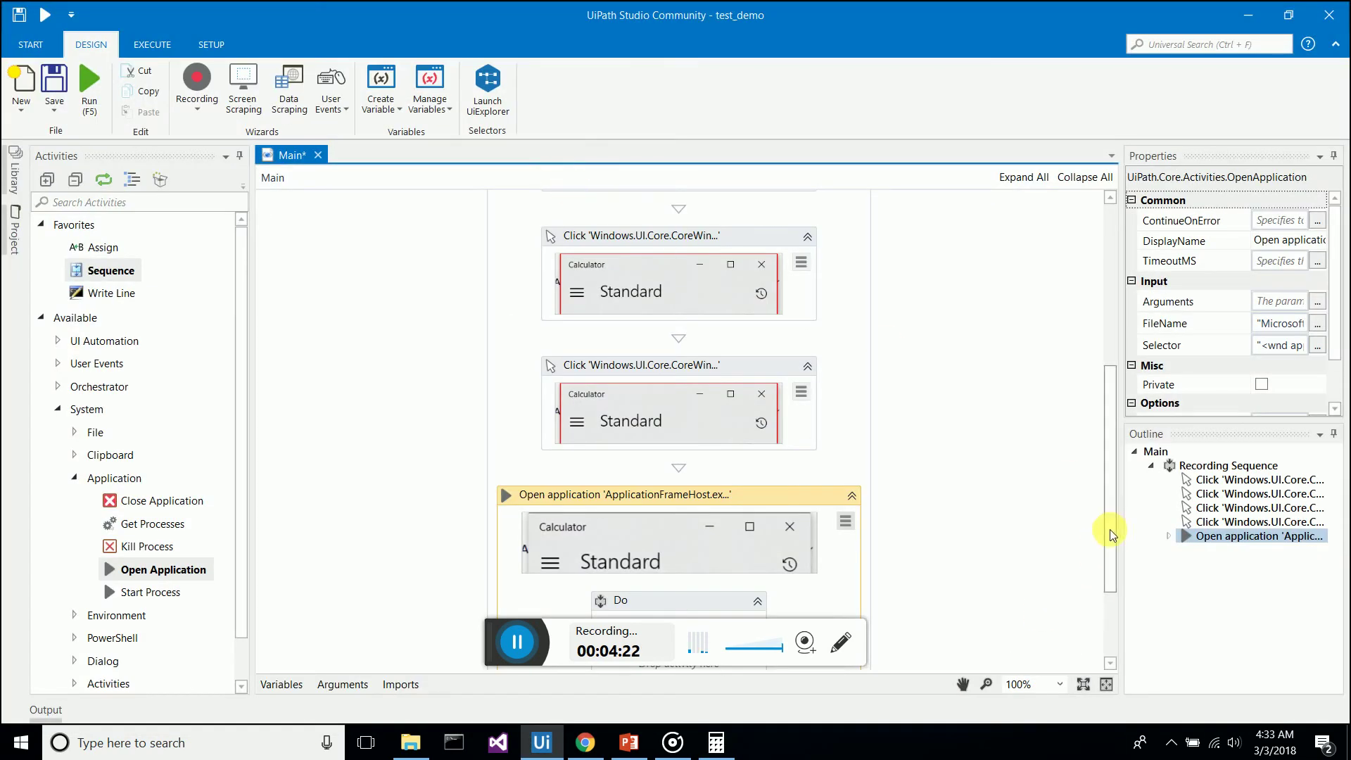
{"action": "left_click_drag", "start_coordinate": [1108, 517], "coordinate": [1112, 576]}
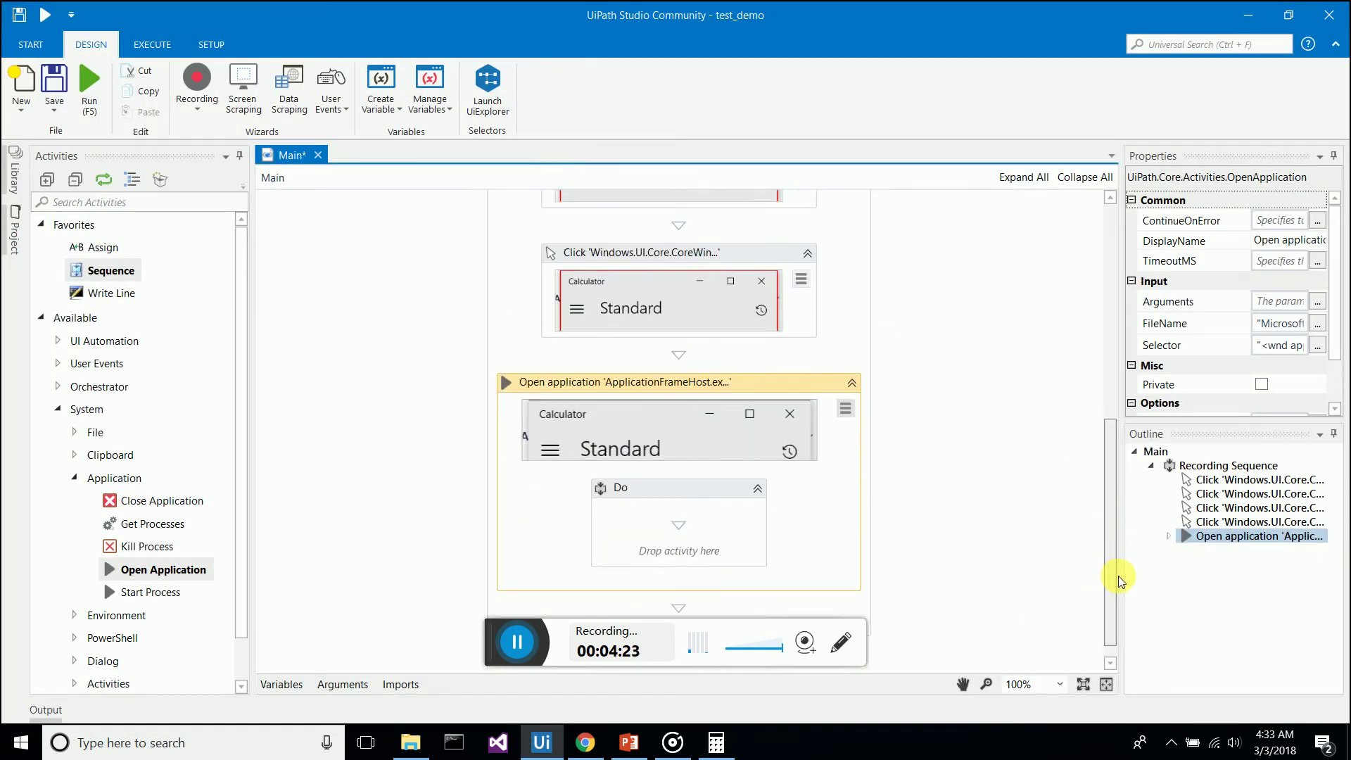
Move the Open application activity above the first Click activity
{"action": "right_click", "coordinate": [605, 377]}
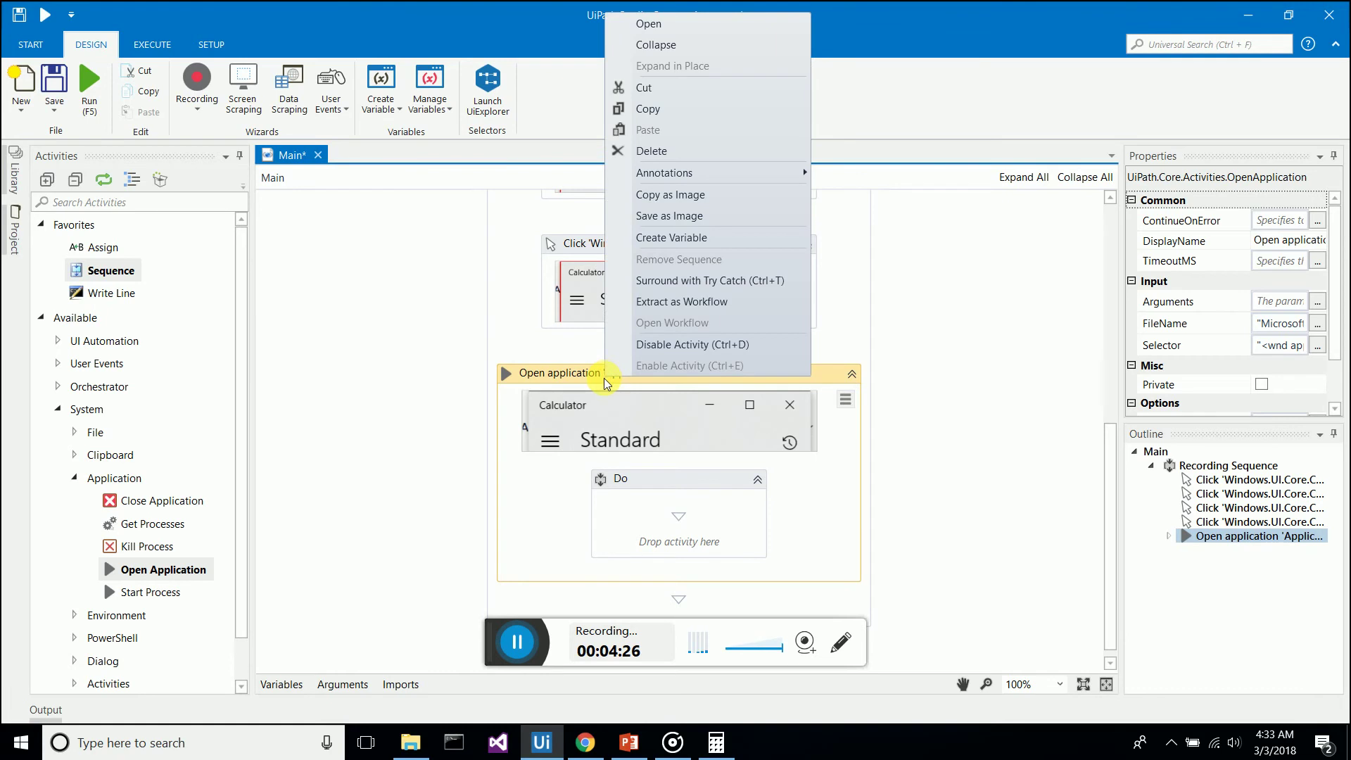
{"action": "left_click", "coordinate": [514, 377]}
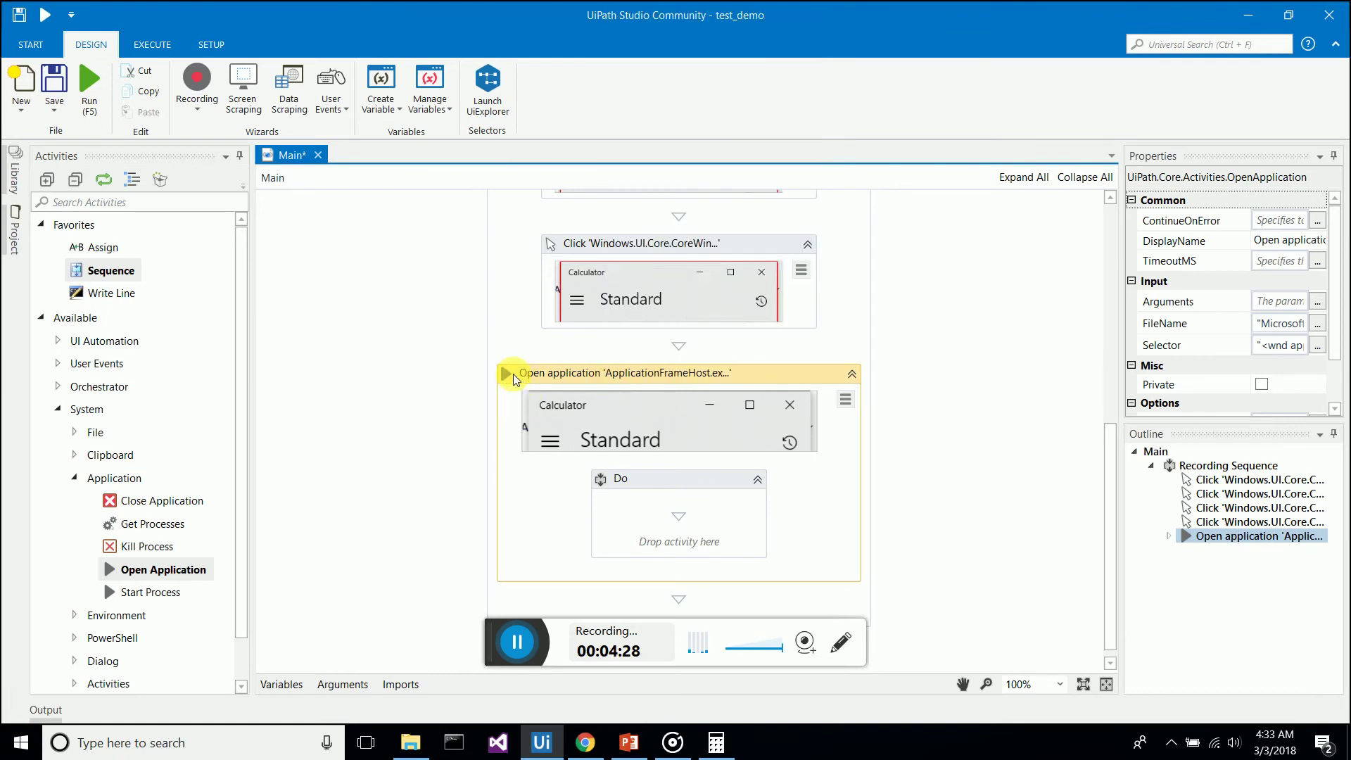
{"action": "mouse_move", "coordinate": [514, 374]}
{"action": "left_mouse_down"}
{"action": "mouse_move", "coordinate": [535, 183]}
{"action": "mouse_move", "coordinate": [533, 210]}
{"action": "left_mouse_up"}
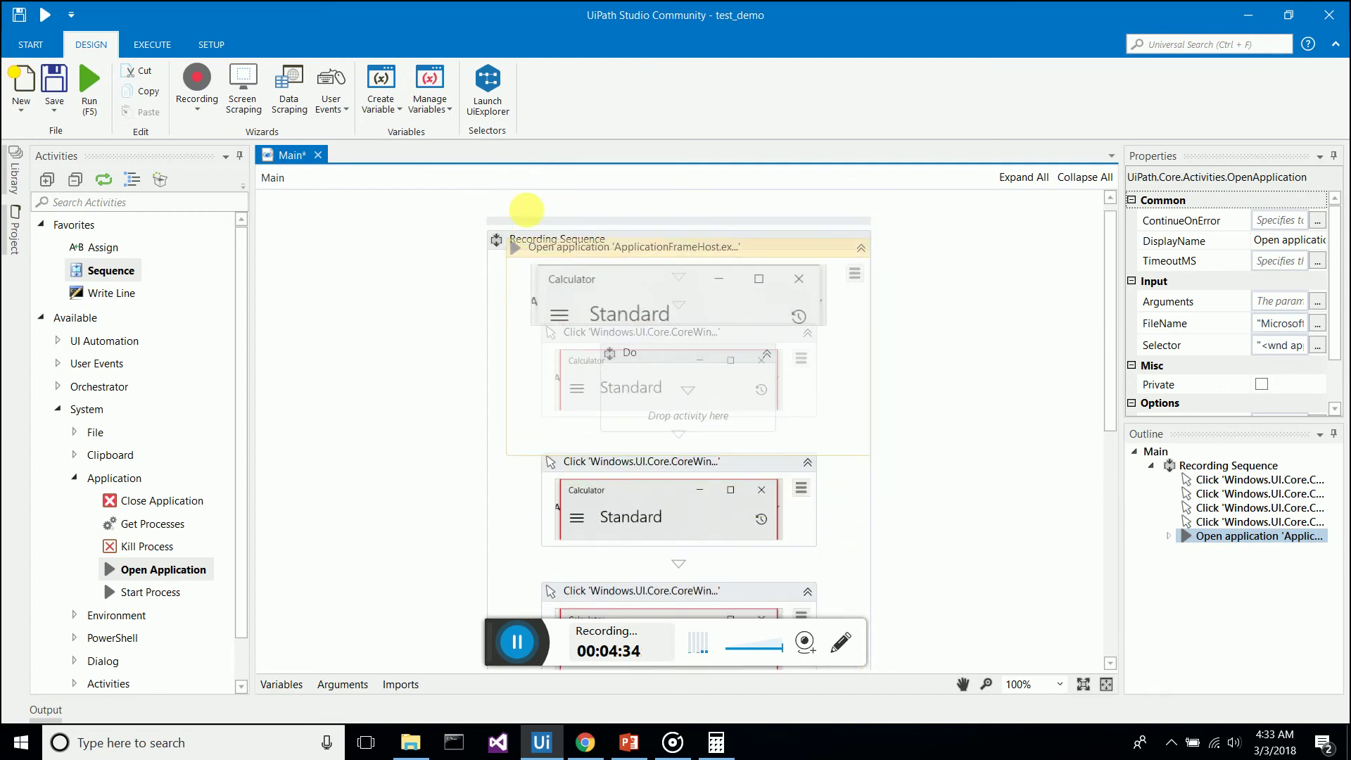
{"action": "mouse_move", "coordinate": [534, 210]}
{"action": "left_mouse_down"}
{"action": "mouse_move", "coordinate": [517, 291]}
{"action": "mouse_move", "coordinate": [514, 276]}
{"action": "left_mouse_up"}
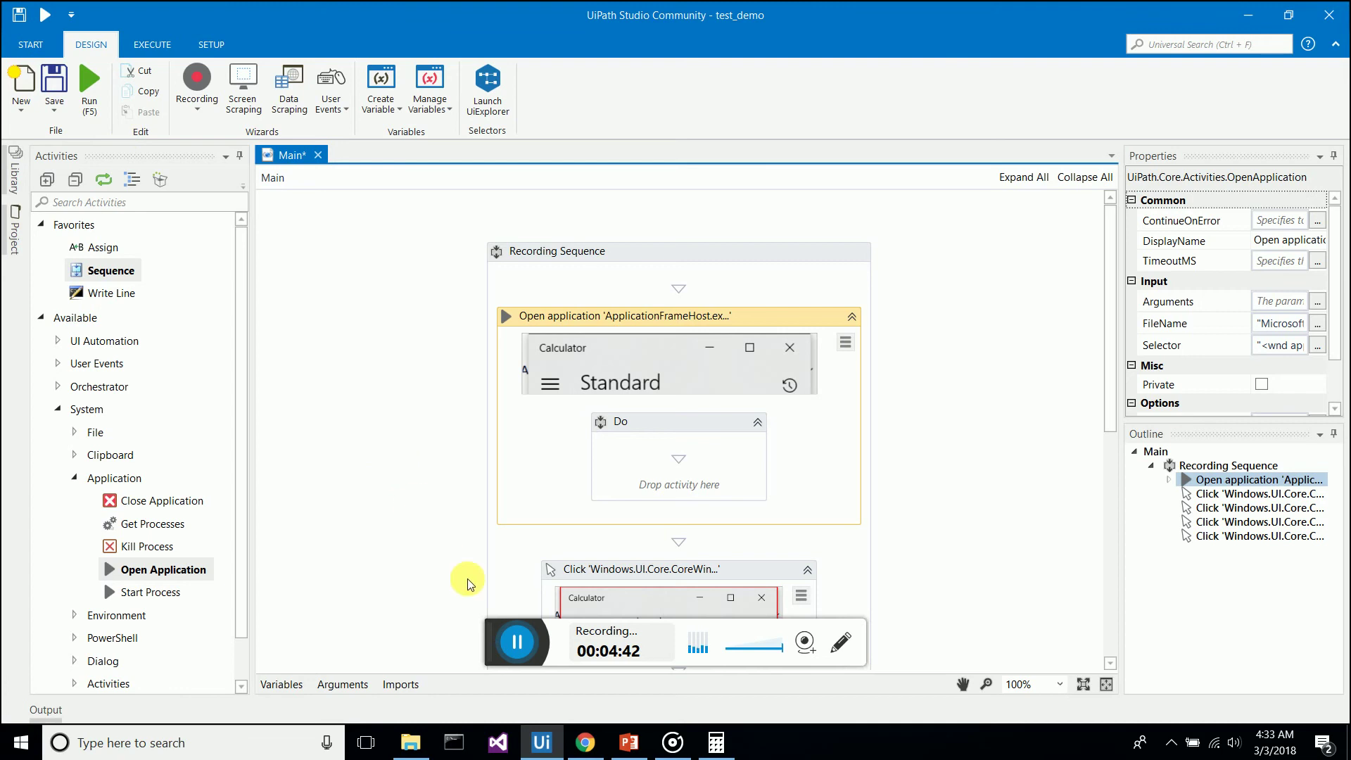
Bring Calculator to the front and close it
{"action": "left_click", "coordinate": [515, 644]}
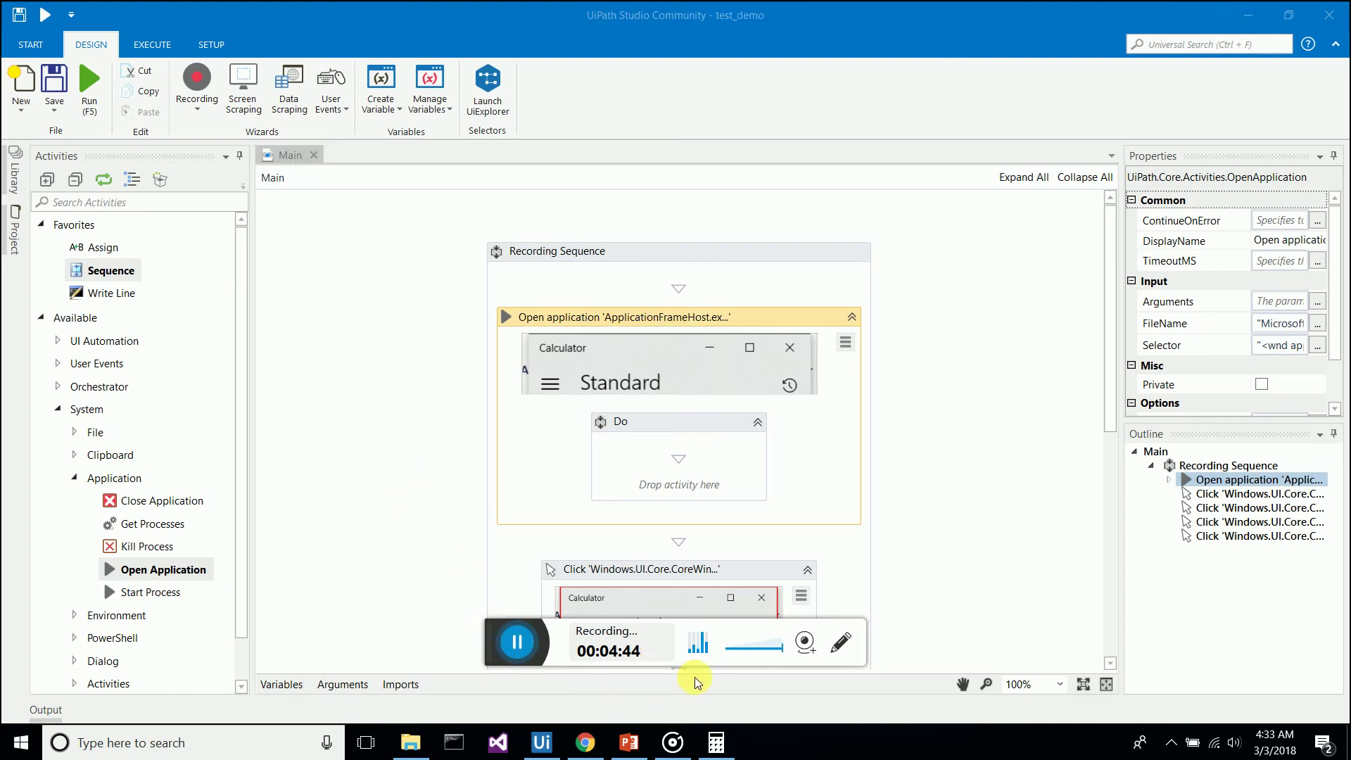
{"action": "left_click", "coordinate": [716, 742]}
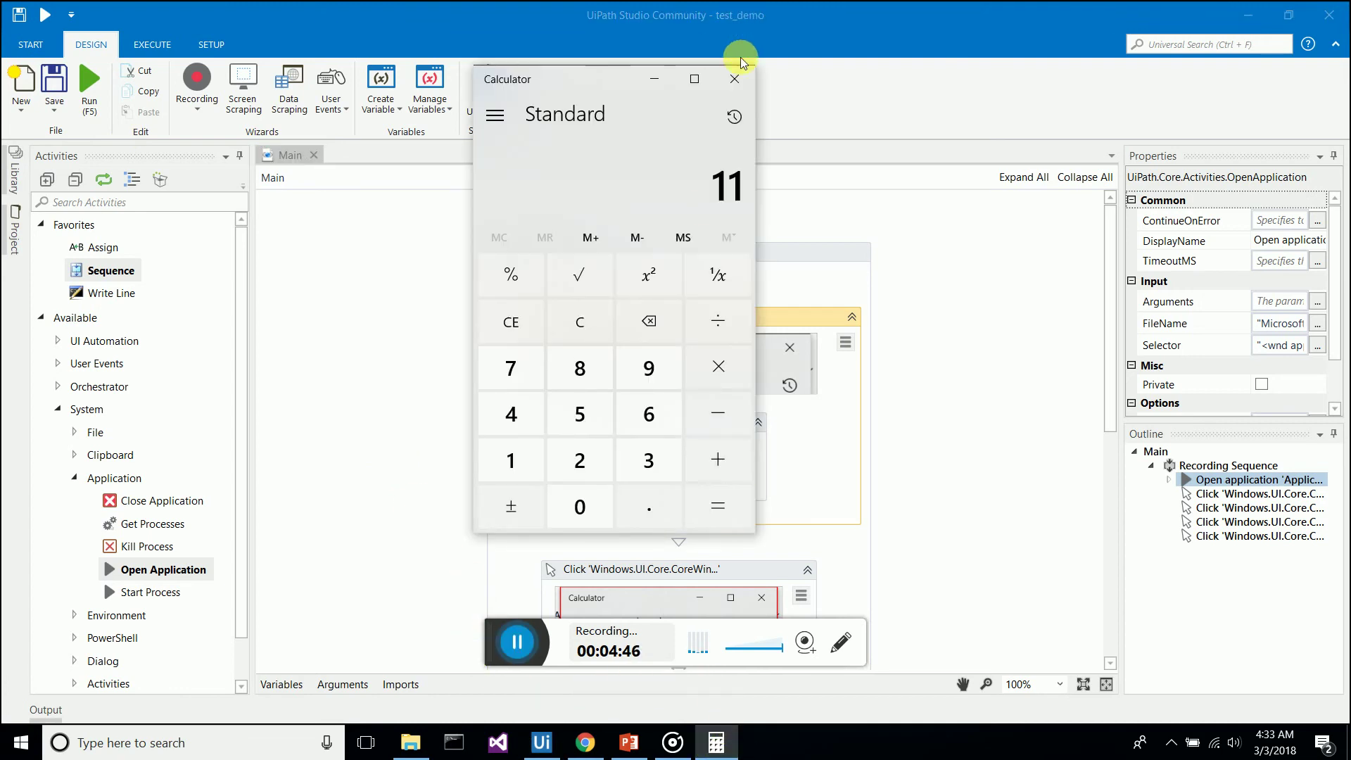
{"action": "left_click", "coordinate": [735, 78]}
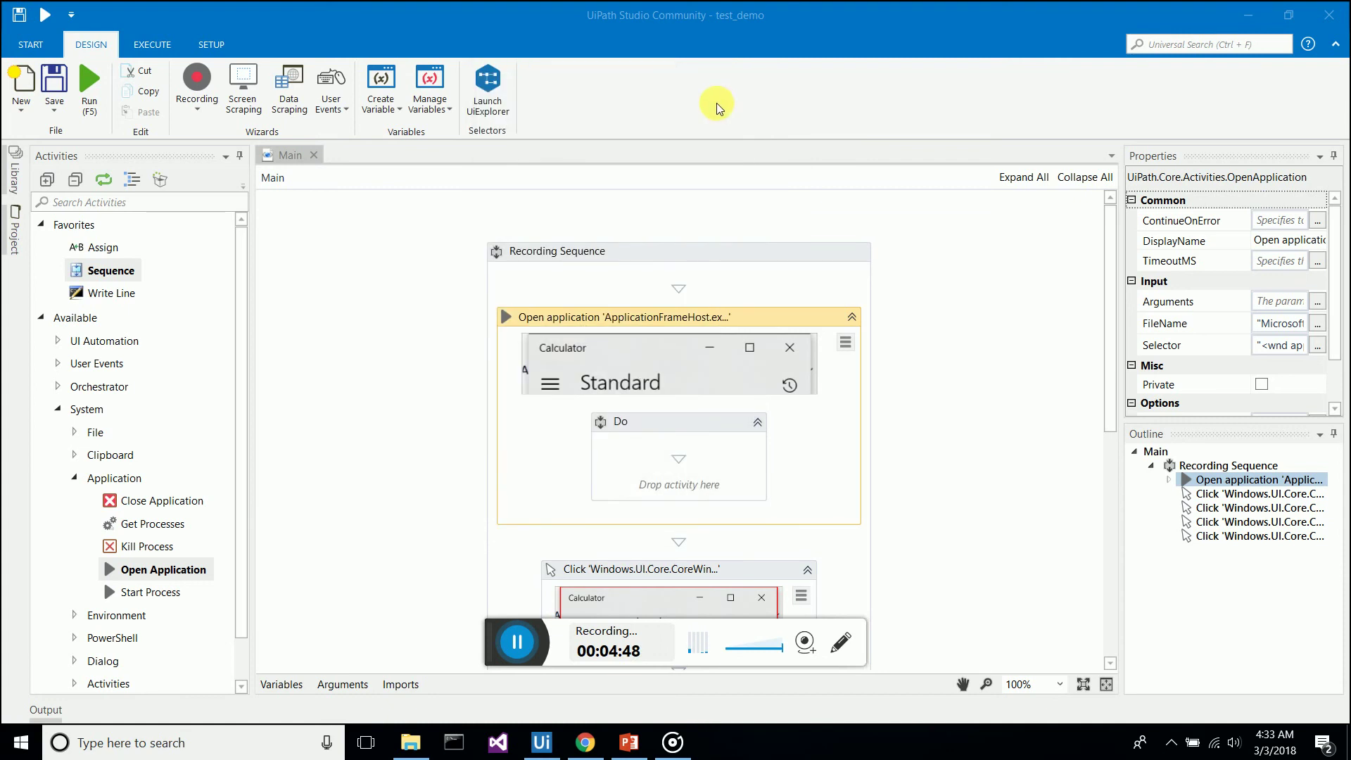
{"action": "left_click", "coordinate": [84, 108]}
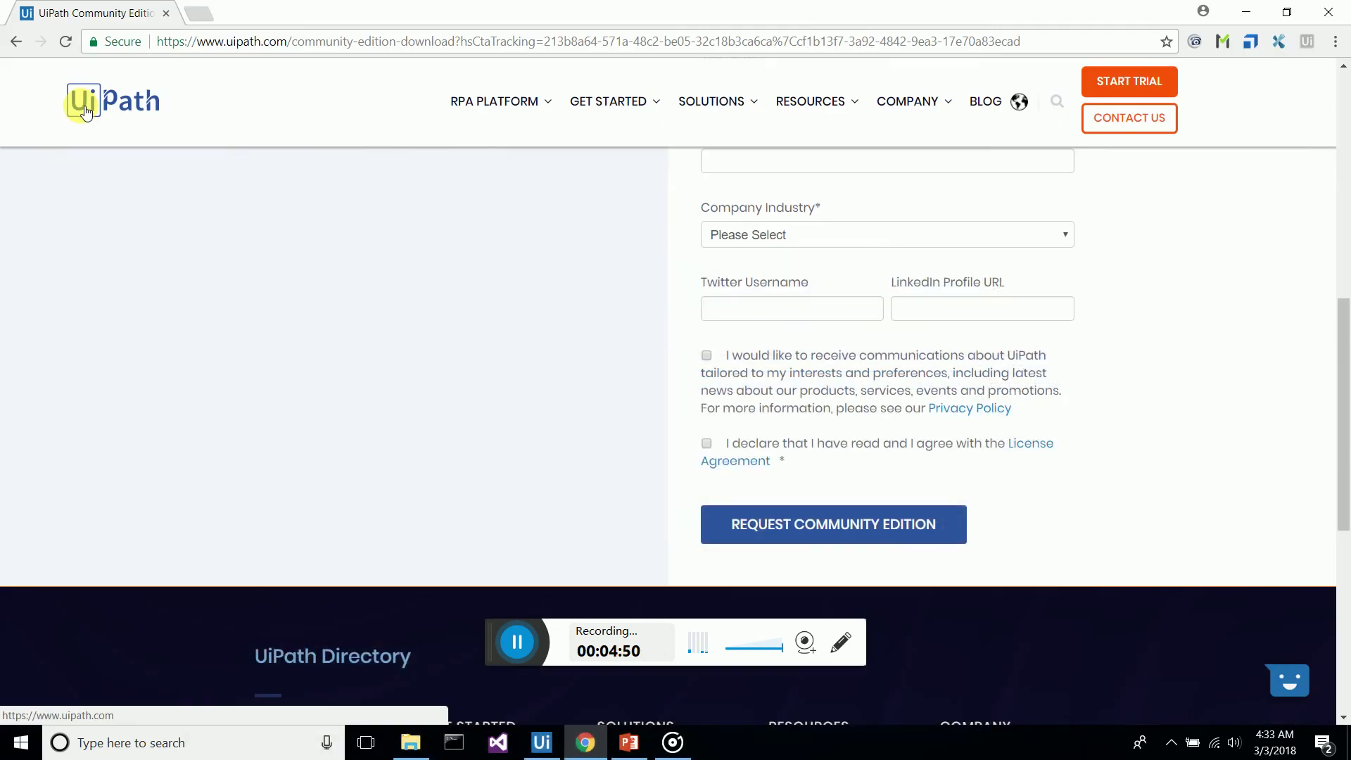